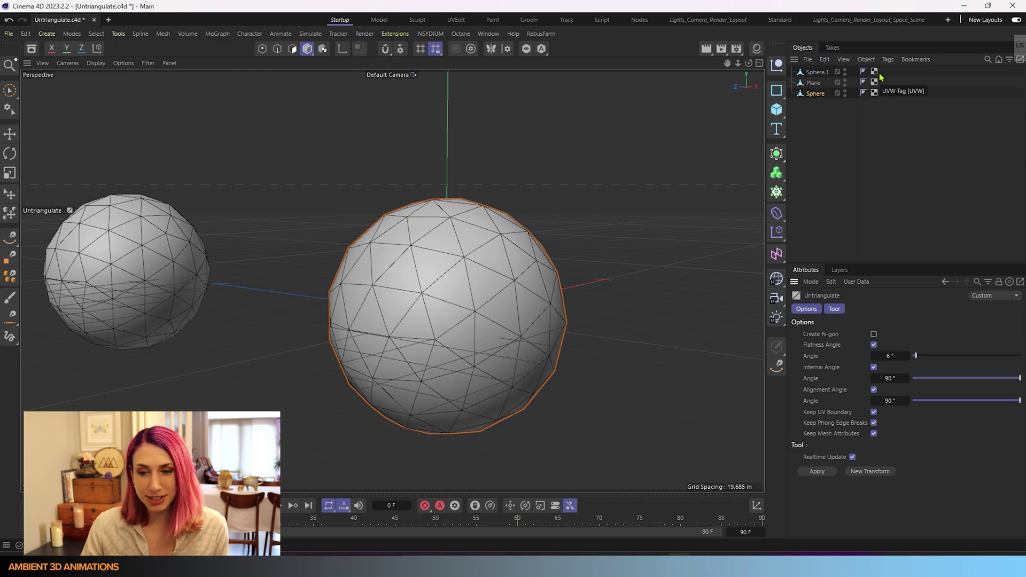
- Orbit the view down onto the spheres and bring up the primitive objects palette
{"action": "left_click_drag", "start_coordinate": [643, 225], "coordinate": [637, 249], "text": "alt"}
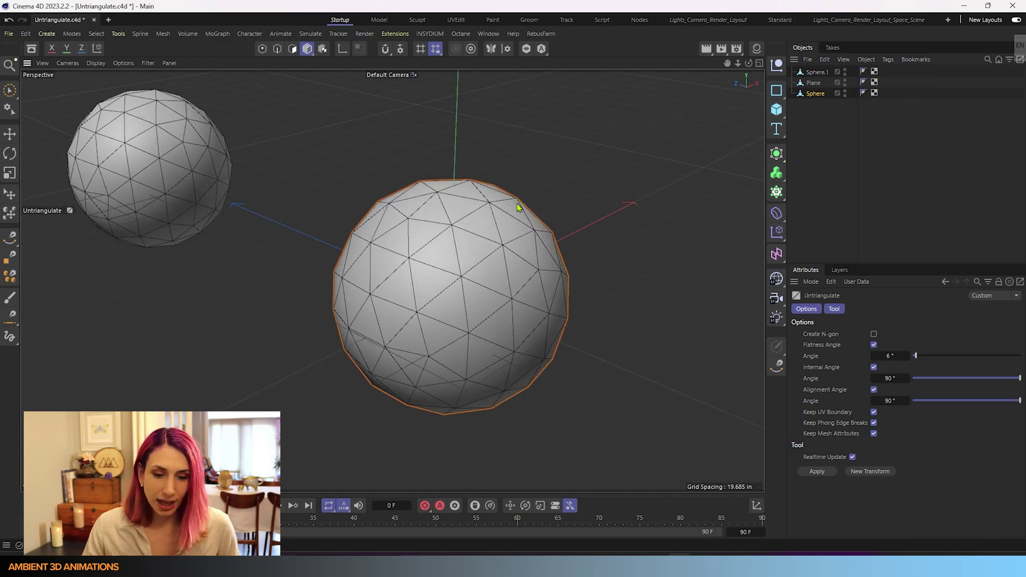
{"action": "left_click", "coordinate": [776, 109]}
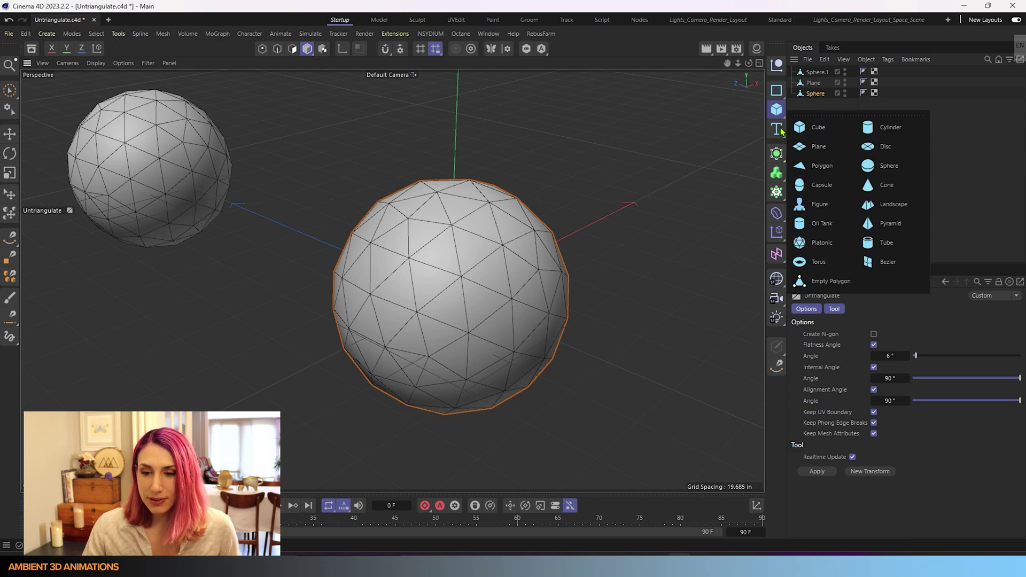
{"action": "left_click", "coordinate": [871, 167]}
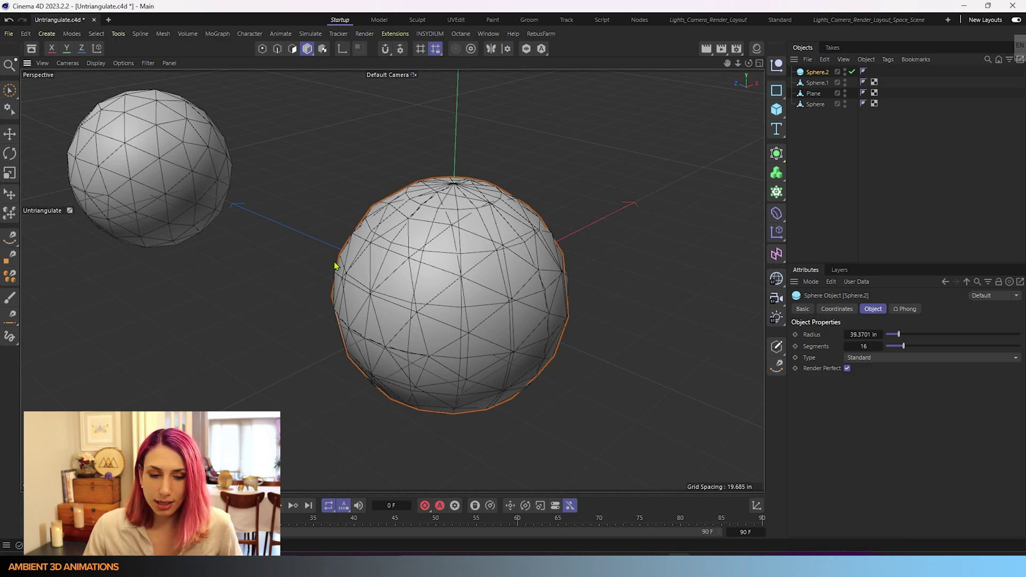
{"action": "key", "text": "e"}
{"action": "left_click_drag", "start_coordinate": [488, 276], "coordinate": [666, 187]}
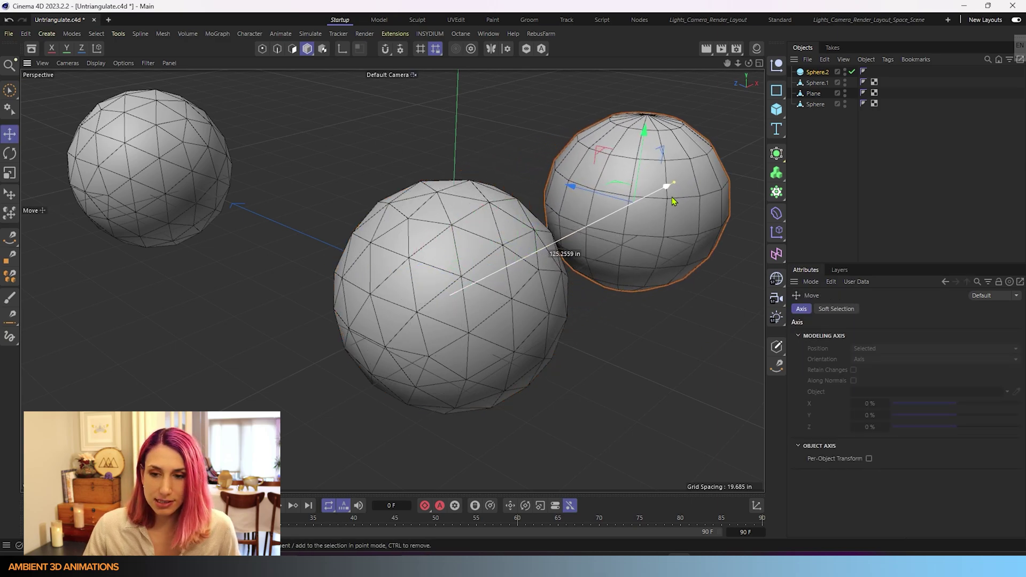
{"action": "left_click", "coordinate": [822, 71]}
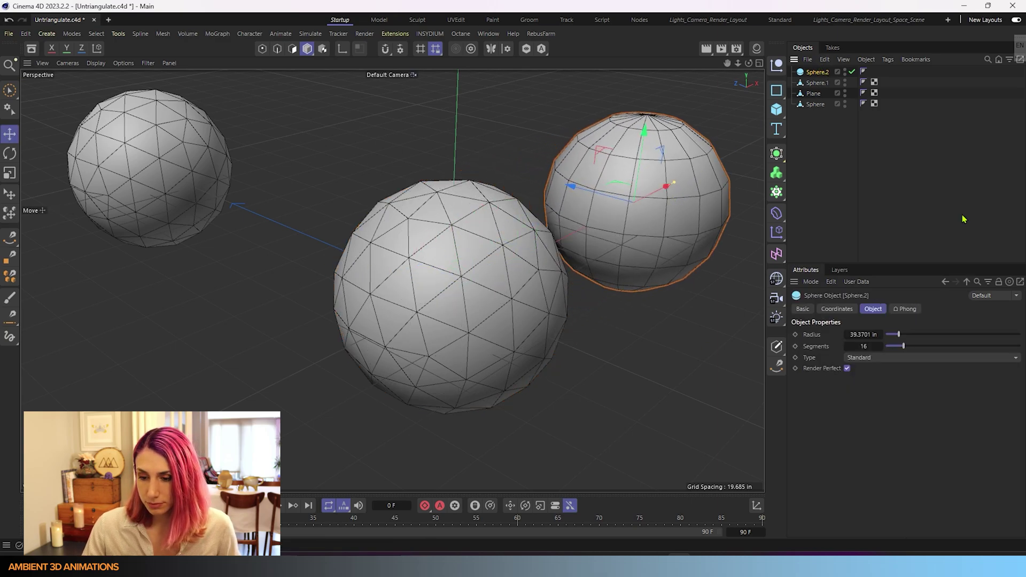
{"action": "left_click", "coordinate": [907, 357]}
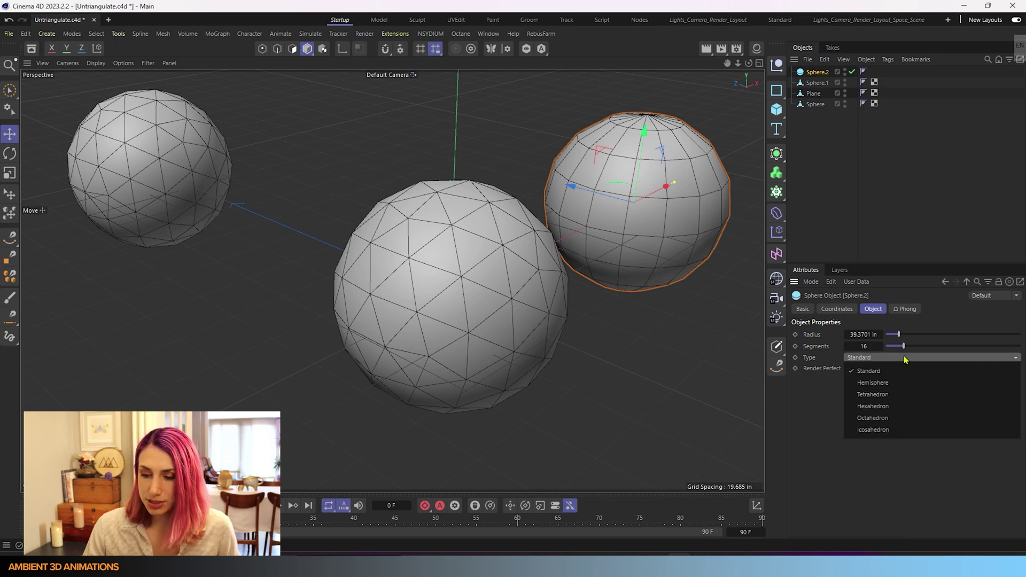
{"action": "left_click", "coordinate": [888, 431]}
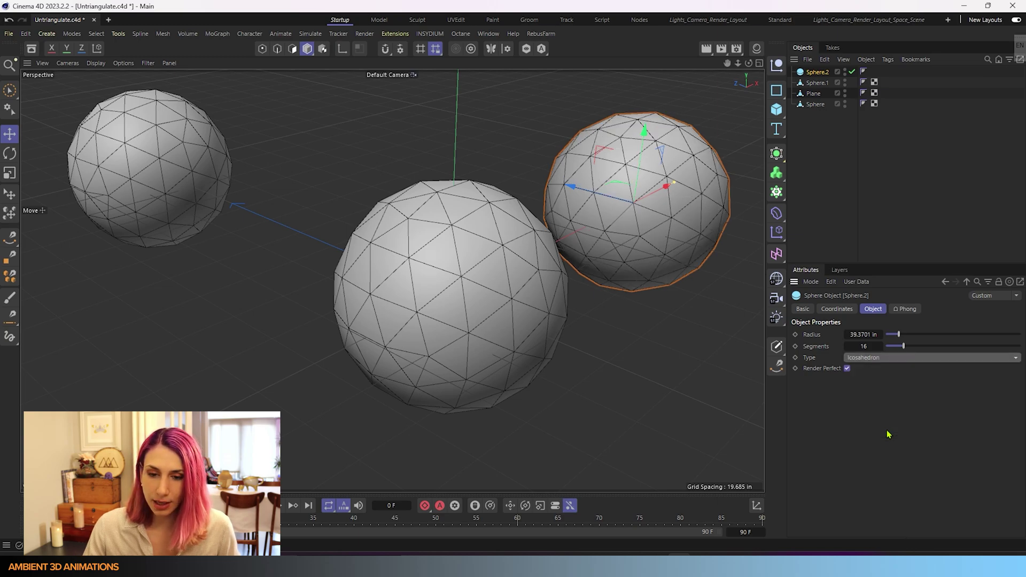
{"action": "left_click", "coordinate": [881, 346]}
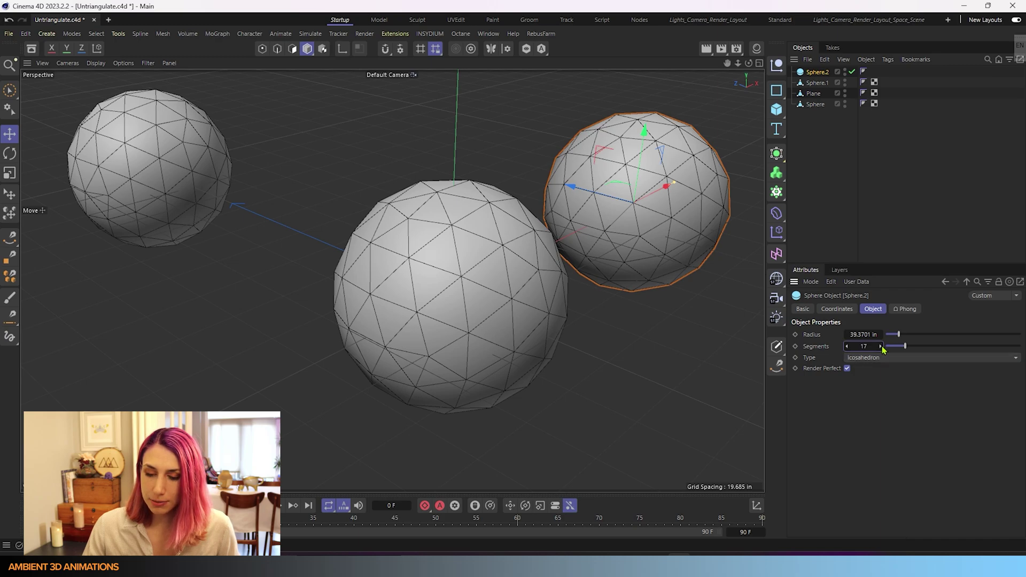
{"action": "left_click", "coordinate": [881, 347]}
{"action": "left_click", "coordinate": [881, 346]}
{"action": "left_click", "coordinate": [881, 346]}
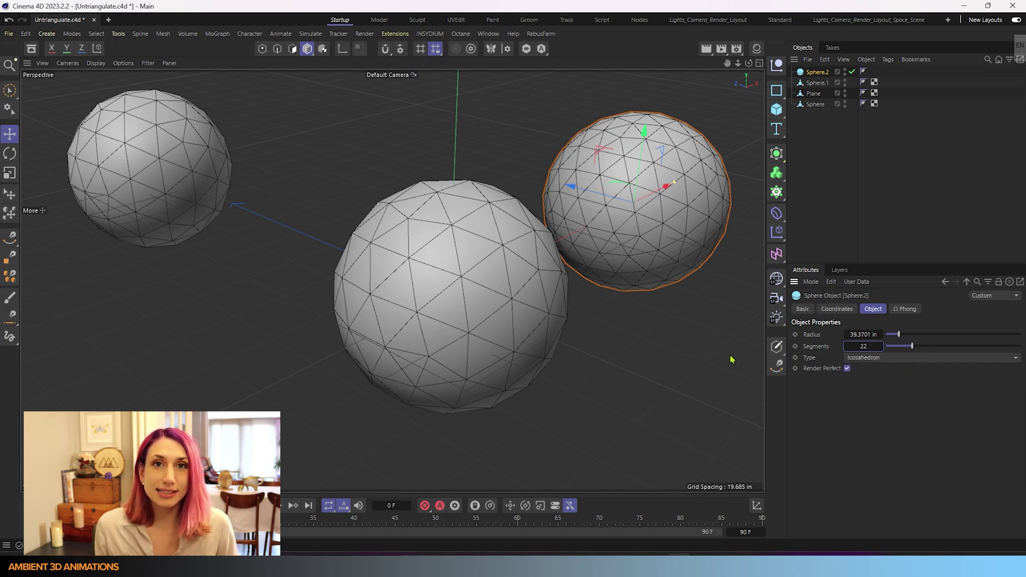
{"action": "left_click", "coordinate": [812, 75]}
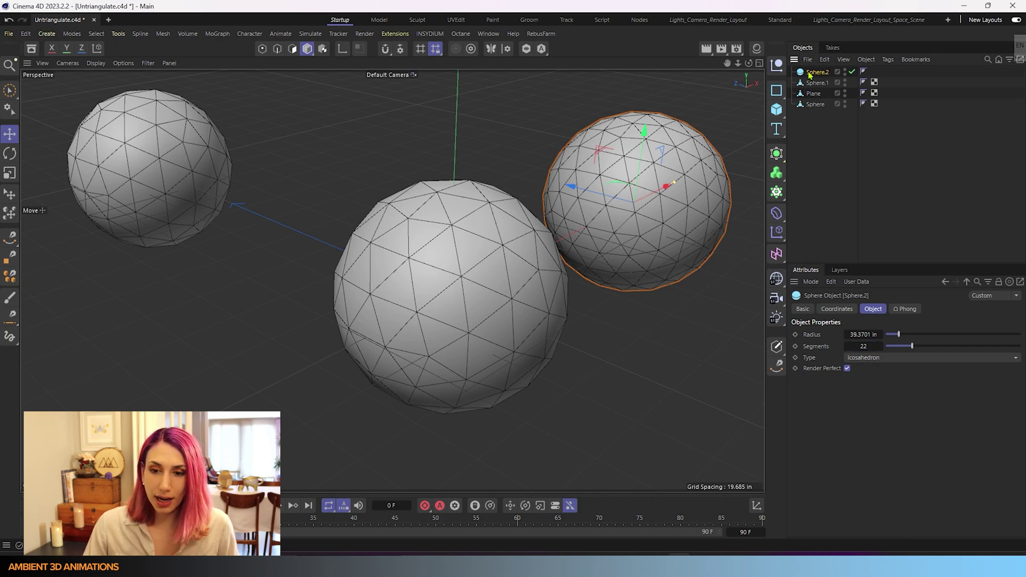
{"action": "key", "text": "Delete"}
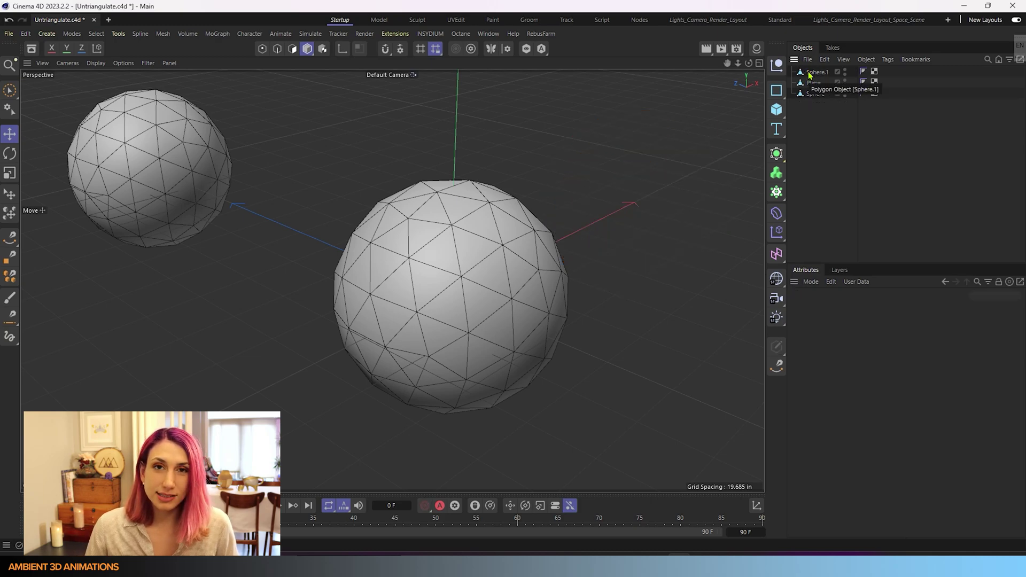
- Select the large triangulated sphere and call up the U mesh-command menu
{"action": "left_click", "coordinate": [482, 324]}
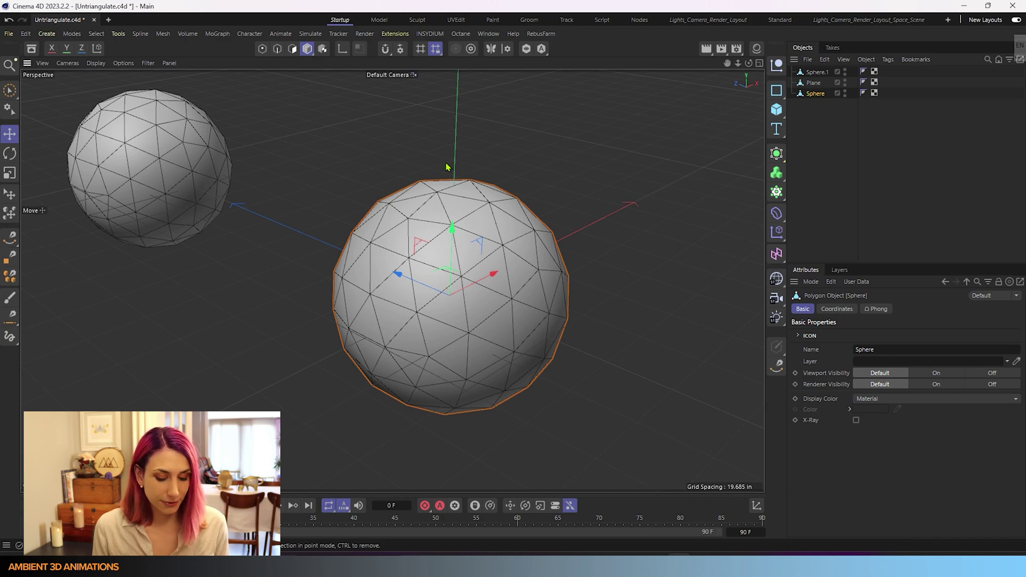
{"action": "key", "text": "u"}
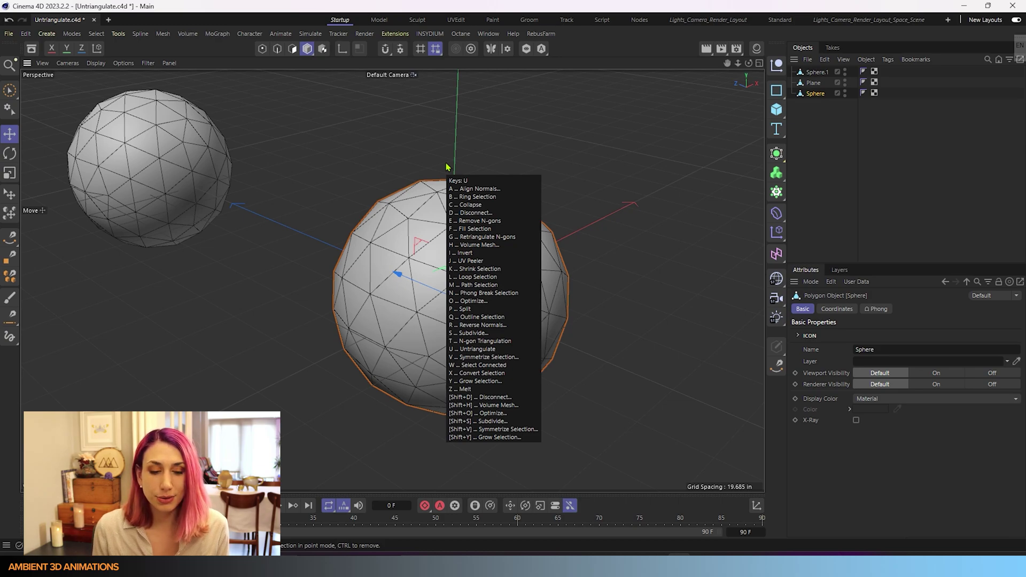
- Launch Untriangulate on the large sphere with Create N-gon enabled and angle set to 0°
{"action": "key", "text": "u"}
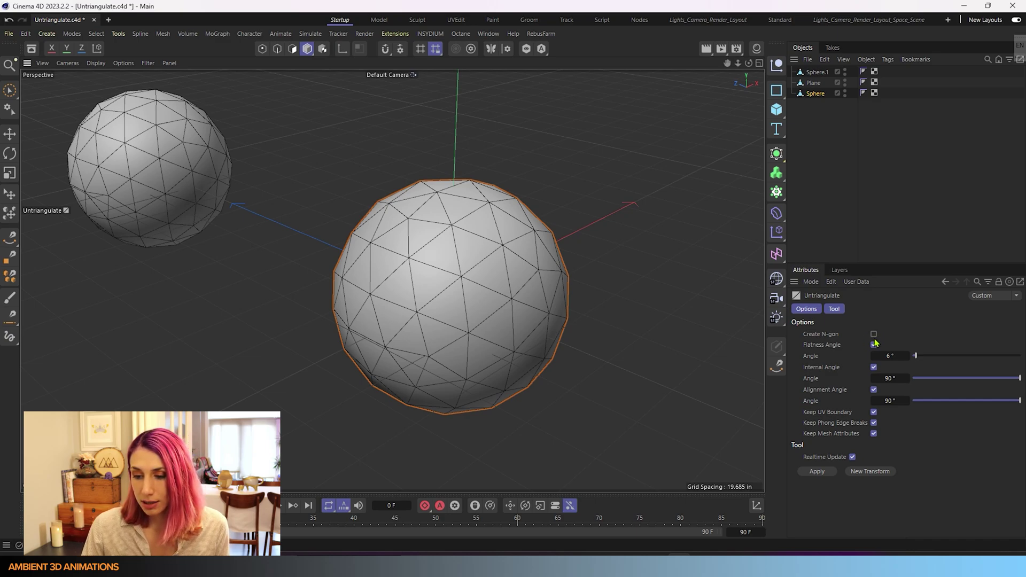
{"action": "left_click", "coordinate": [874, 334]}
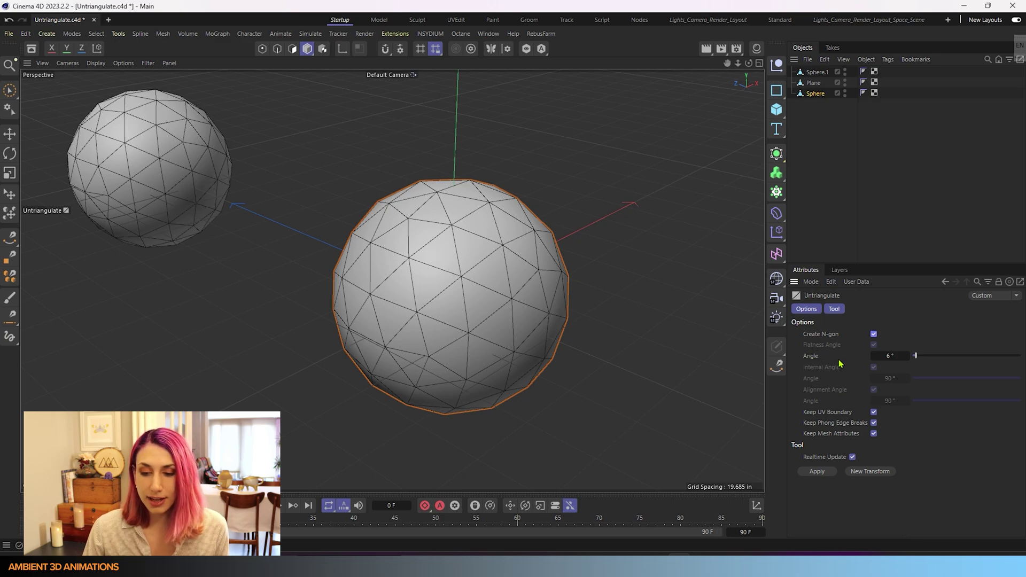
{"action": "left_click_drag", "start_coordinate": [915, 356], "coordinate": [912, 357]}
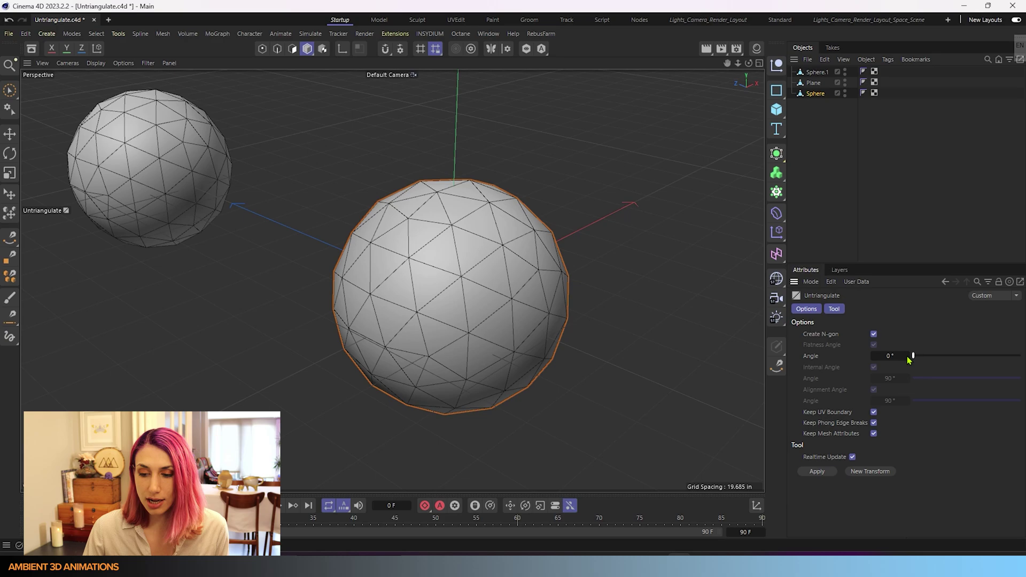
- Apply Untriangulate, then step the angle up from 0° to 15° to merge the faces
{"action": "left_click", "coordinate": [819, 472]}
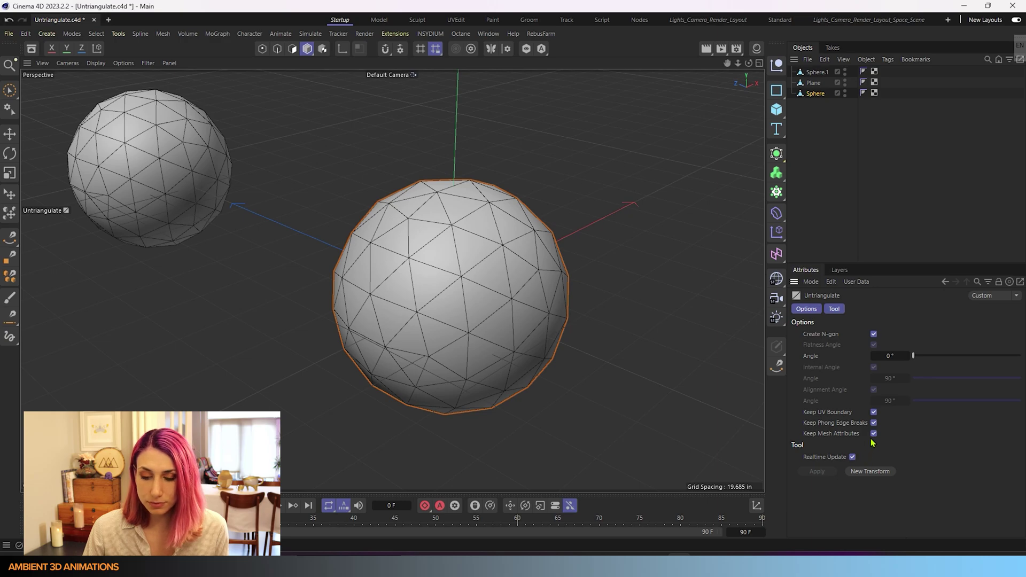
{"action": "left_click", "coordinate": [908, 357]}
{"action": "left_click", "coordinate": [908, 357]}
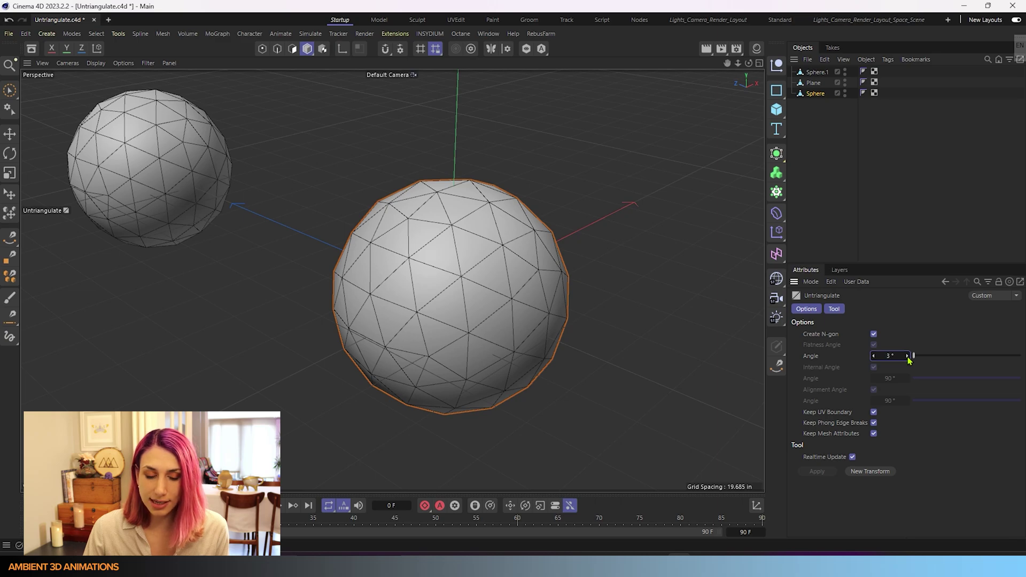
{"action": "left_click", "coordinate": [907, 356]}
{"action": "left_click", "coordinate": [908, 356]}
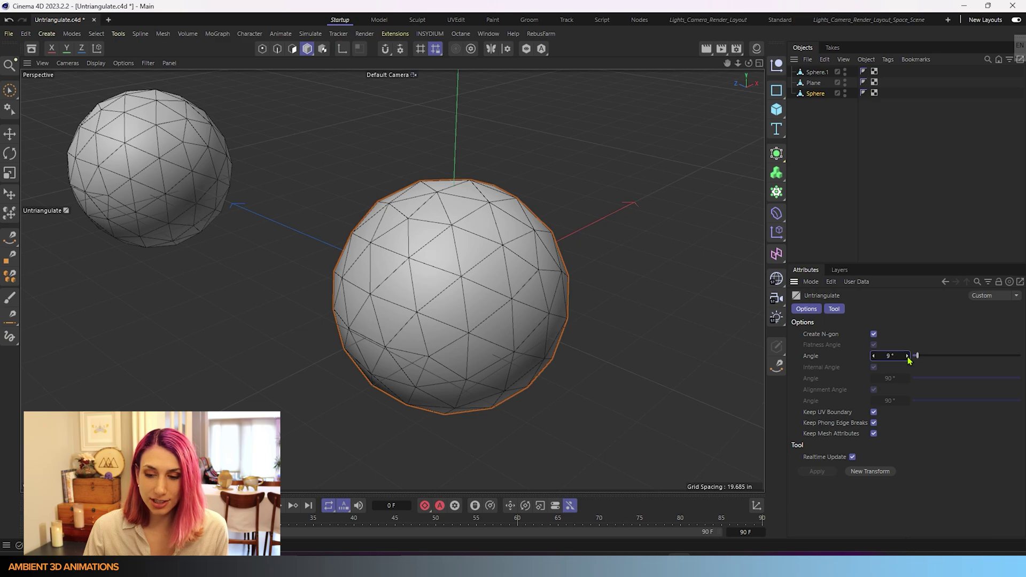
{"action": "left_click", "coordinate": [908, 356]}
{"action": "left_click", "coordinate": [908, 357]}
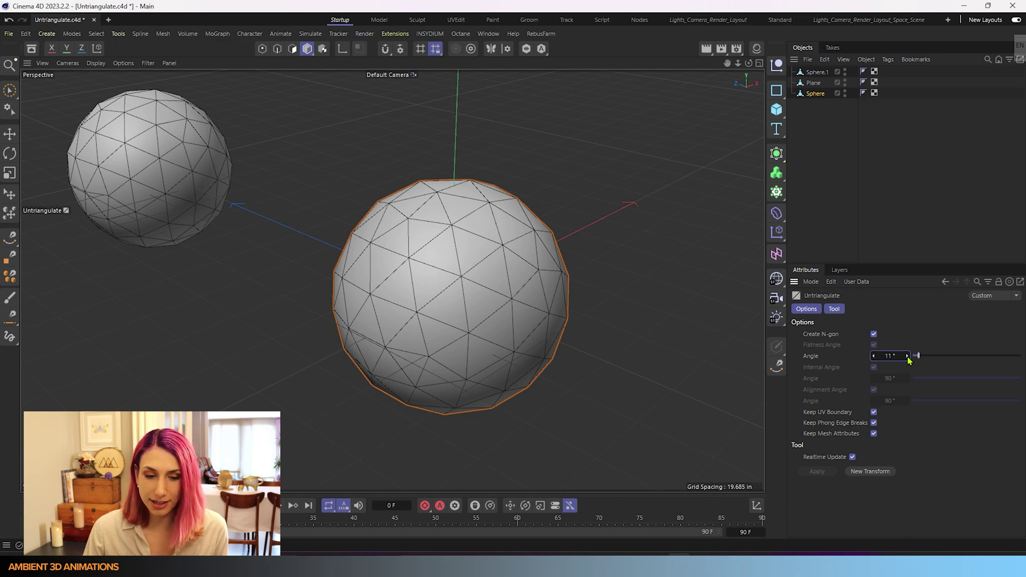
{"action": "left_click", "coordinate": [907, 356]}
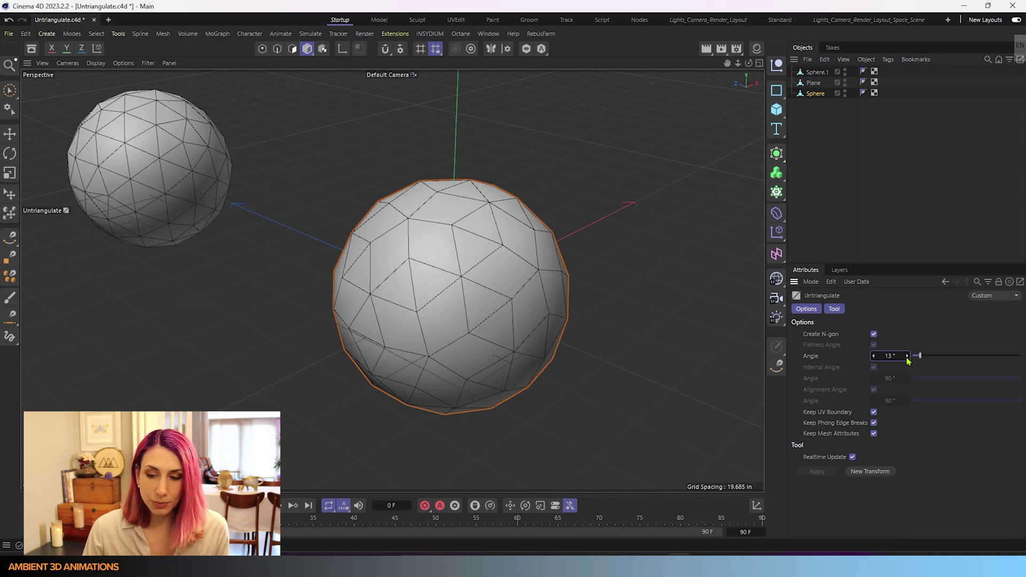
{"action": "left_click", "coordinate": [908, 357]}
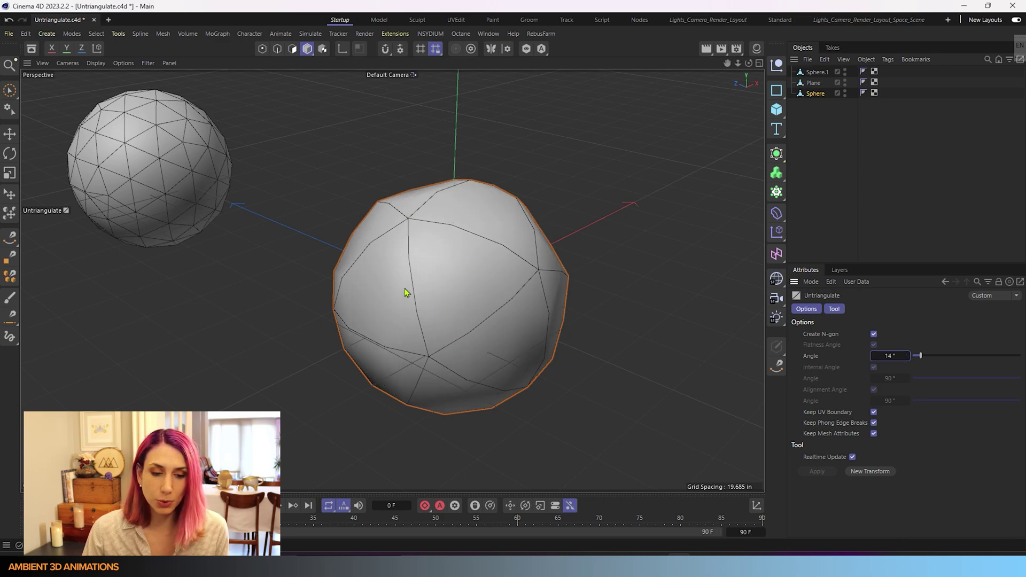
{"action": "left_click", "coordinate": [908, 358]}
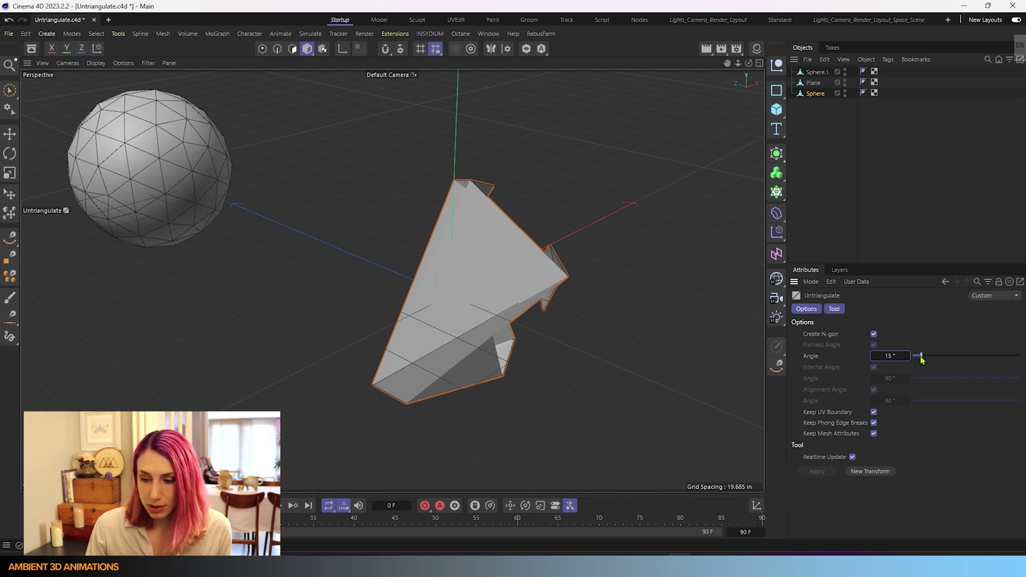
- Drag the angle back to 0°, reselect the Sphere, and orbit and zoom to inspect its triangles
{"action": "left_click_drag", "start_coordinate": [922, 356], "coordinate": [906, 357]}
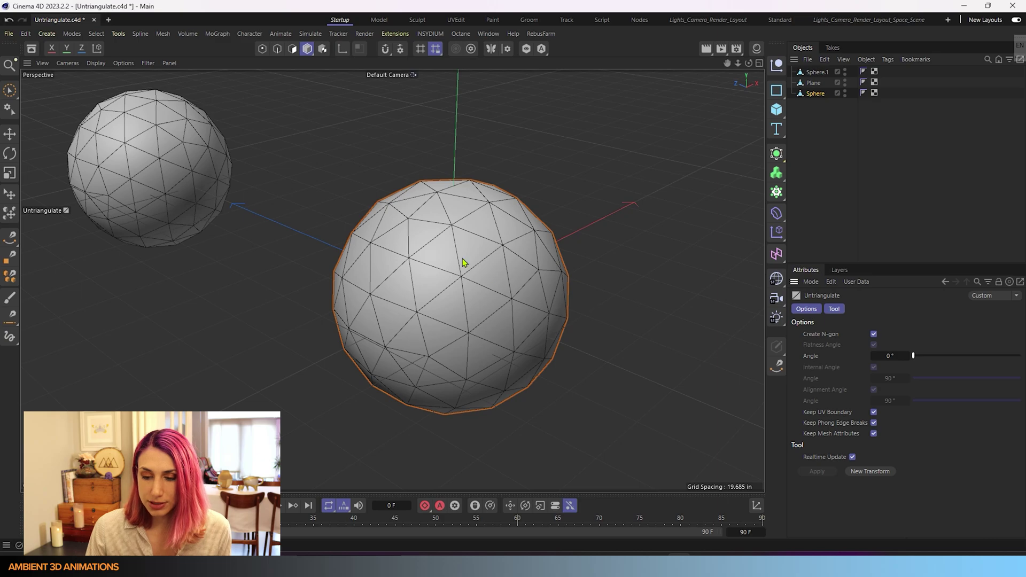
{"action": "left_click", "coordinate": [609, 336]}
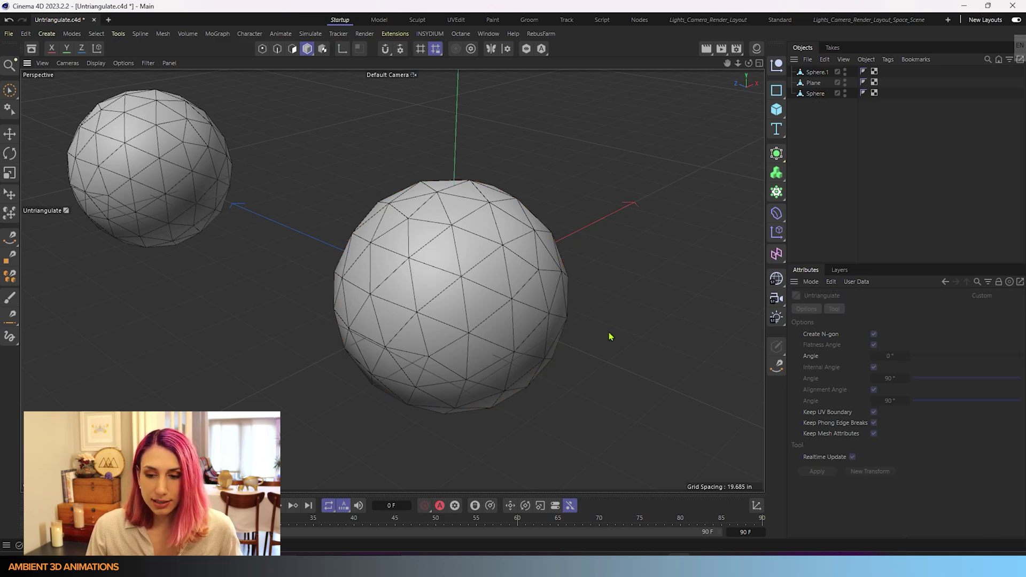
{"action": "left_click", "coordinate": [815, 94]}
{"action": "left_click_drag", "start_coordinate": [430, 221], "coordinate": [426, 252], "text": "alt"}
{"action": "scroll", "coordinate": [451, 158], "scroll_direction": "up", "scroll_amount": 8}
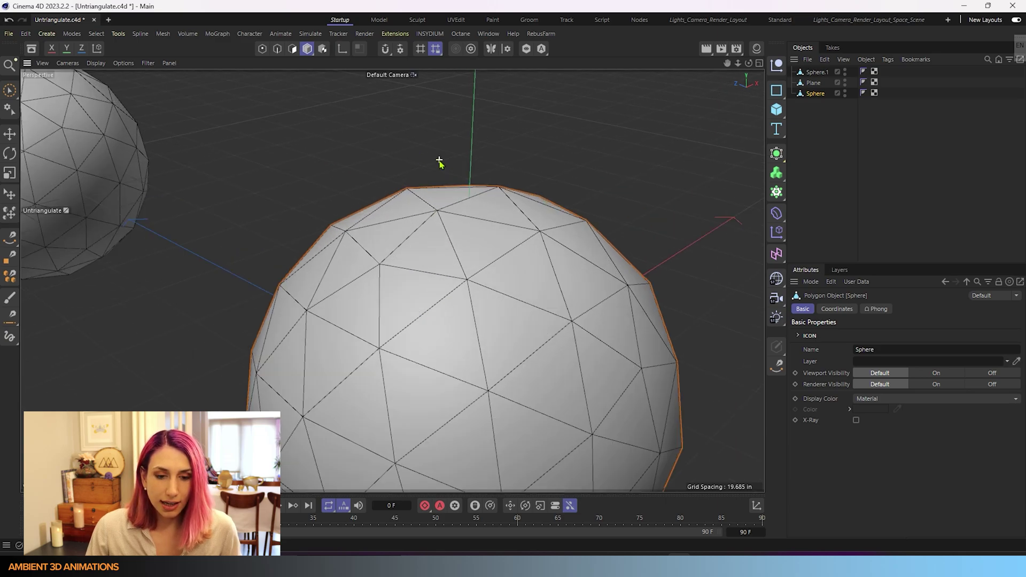
{"action": "scroll", "coordinate": [458, 328], "scroll_direction": "down", "scroll_amount": 4}
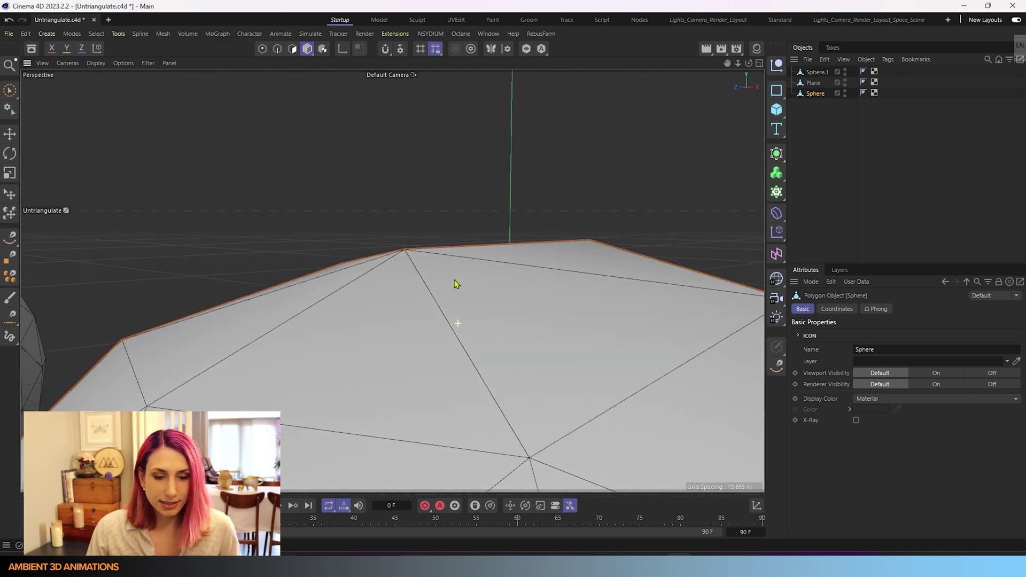
{"action": "left_click_drag", "start_coordinate": [456, 284], "coordinate": [447, 304], "text": "alt"}
{"action": "scroll", "coordinate": [420, 291], "scroll_direction": "down", "scroll_amount": 5}
{"action": "scroll", "coordinate": [447, 303], "scroll_direction": "up", "scroll_amount": 5}
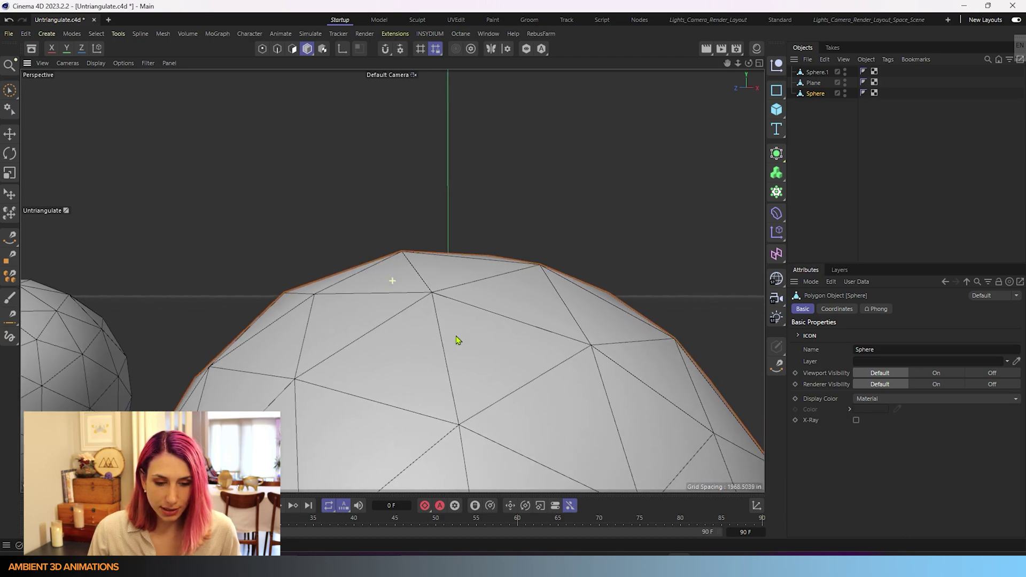
- With Doodle Paint, draw upward normal arrows on two neighbouring faces, each labelled NORMAL
{"action": "left_click", "coordinate": [11, 339]}
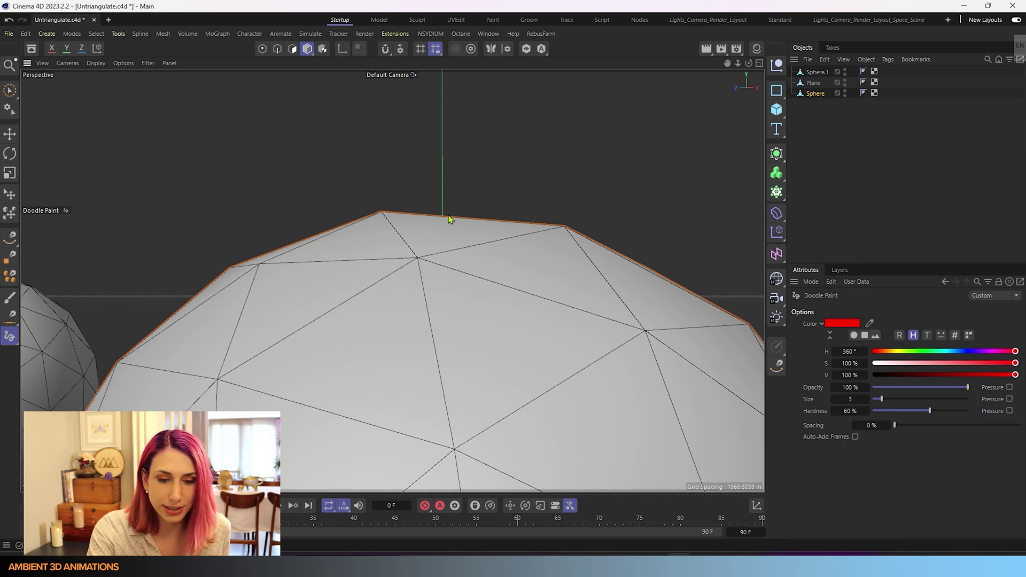
{"action": "mouse_move", "coordinate": [457, 236]}
{"action": "left_mouse_down"}
{"action": "mouse_move", "coordinate": [447, 157]}
{"action": "mouse_move", "coordinate": [458, 151]}
{"action": "left_mouse_up"}
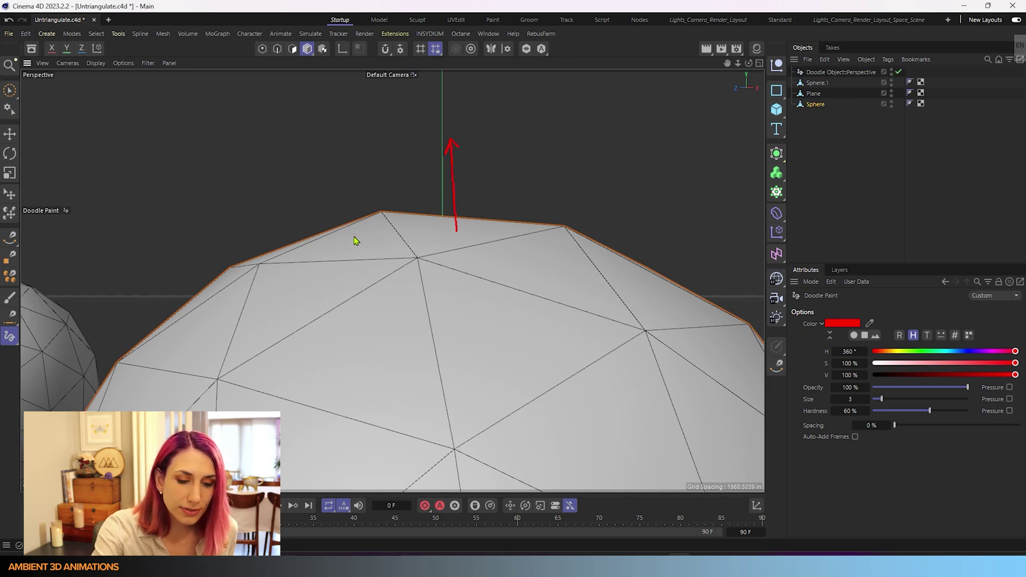
{"action": "mouse_move", "coordinate": [354, 239]}
{"action": "left_mouse_down"}
{"action": "mouse_move", "coordinate": [310, 145]}
{"action": "mouse_move", "coordinate": [321, 145]}
{"action": "left_mouse_up"}
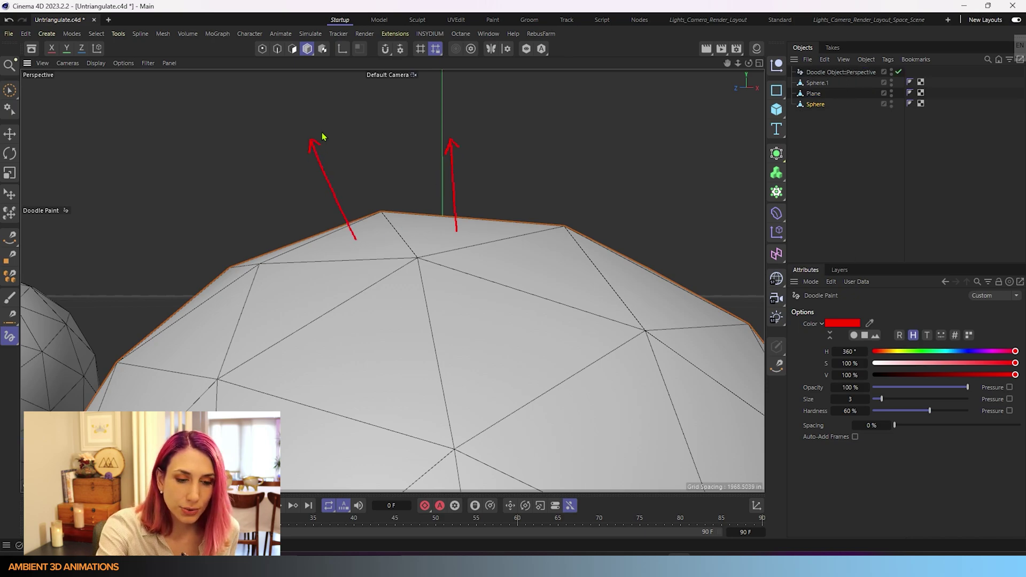
{"action": "mouse_move", "coordinate": [470, 148]}
{"action": "left_mouse_down"}
{"action": "mouse_move", "coordinate": [480, 130]}
{"action": "mouse_move", "coordinate": [522, 131]}
{"action": "mouse_move", "coordinate": [573, 109]}
{"action": "left_mouse_up"}
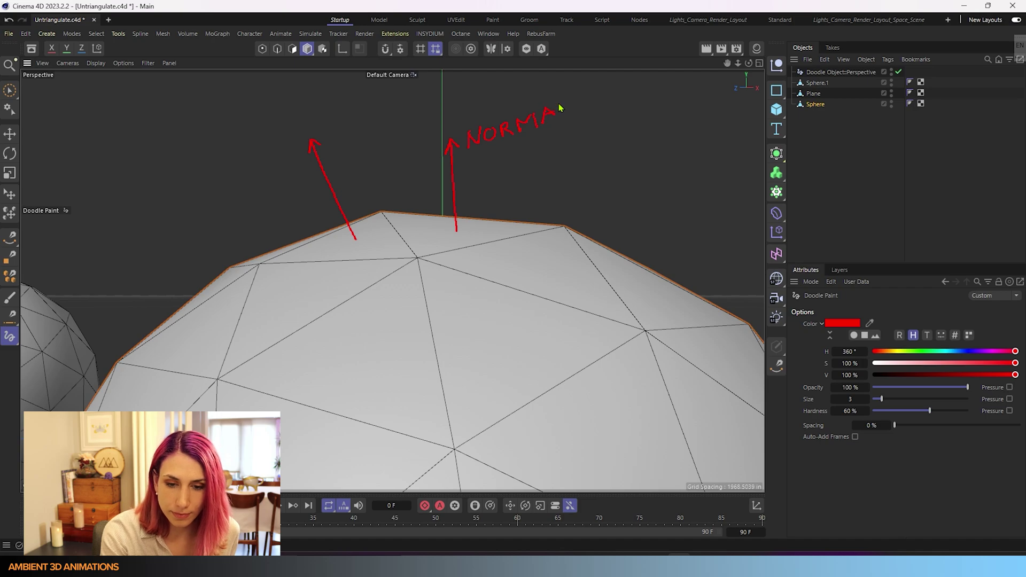
{"action": "mouse_move", "coordinate": [322, 150]}
{"action": "left_mouse_down"}
{"action": "mouse_move", "coordinate": [337, 131]}
{"action": "mouse_move", "coordinate": [413, 94]}
{"action": "left_mouse_up"}
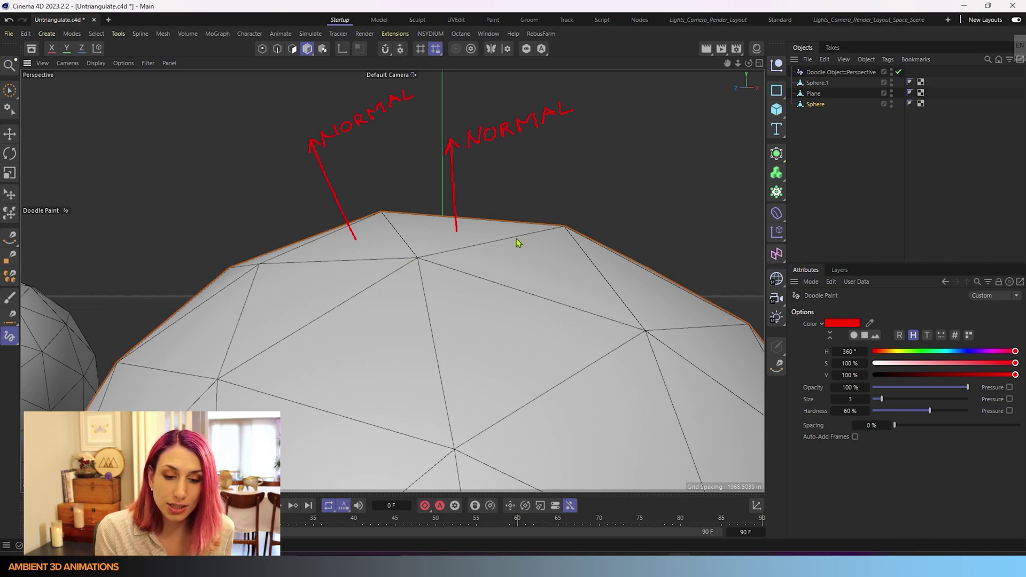
- Extend both arrows down to meet below the surface and arc the angle between them
{"action": "left_click_drag", "start_coordinate": [456, 232], "coordinate": [455, 447]}
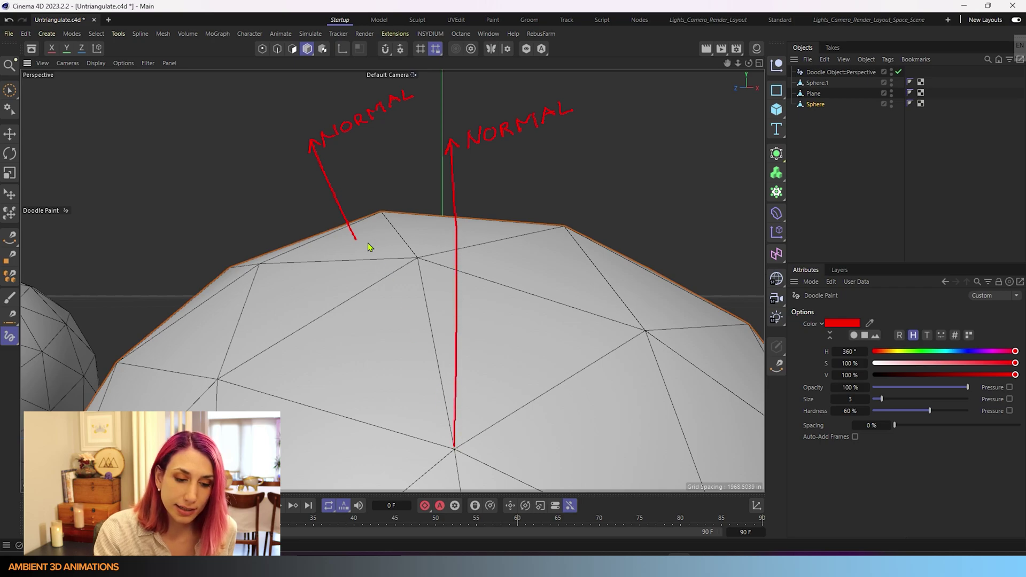
{"action": "mouse_move", "coordinate": [357, 243]}
{"action": "left_mouse_down"}
{"action": "mouse_move", "coordinate": [482, 480]}
{"action": "mouse_move", "coordinate": [450, 472]}
{"action": "mouse_move", "coordinate": [454, 447]}
{"action": "left_mouse_up"}
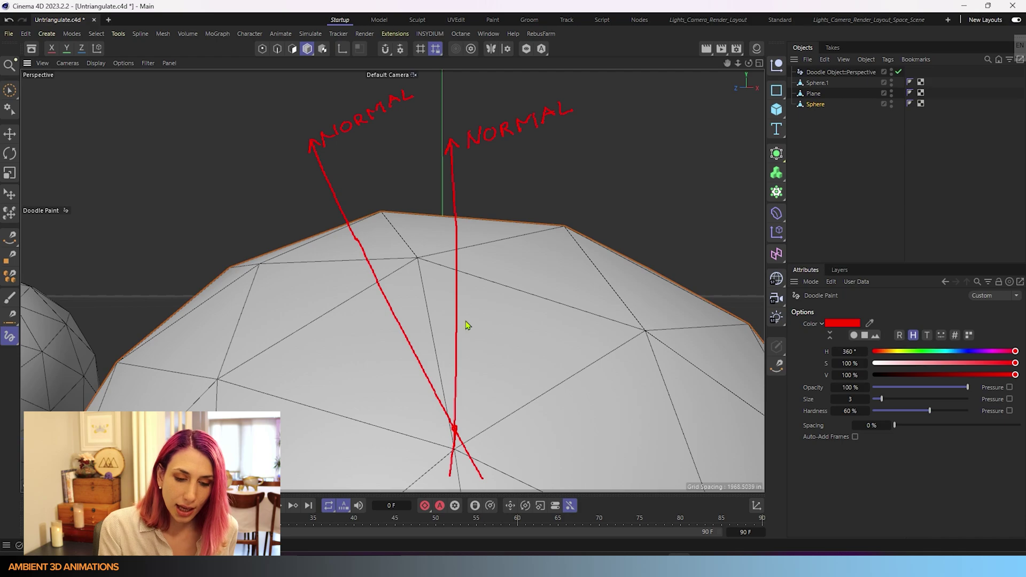
{"action": "mouse_move", "coordinate": [426, 365]}
{"action": "left_mouse_down"}
{"action": "mouse_move", "coordinate": [448, 356]}
{"action": "mouse_move", "coordinate": [453, 368]}
{"action": "mouse_move", "coordinate": [482, 331]}
{"action": "mouse_move", "coordinate": [497, 342]}
{"action": "mouse_move", "coordinate": [509, 332]}
{"action": "left_mouse_up"}
- Write FLATNESS ANGLE beside the arc between the two normals
{"action": "mouse_move", "coordinate": [512, 323]}
{"action": "left_mouse_down"}
{"action": "mouse_move", "coordinate": [526, 318]}
{"action": "mouse_move", "coordinate": [516, 336]}
{"action": "left_mouse_up"}
{"action": "left_click_drag", "start_coordinate": [534, 327], "coordinate": [559, 289]}
{"action": "mouse_move", "coordinate": [573, 283]}
{"action": "left_mouse_down"}
{"action": "mouse_move", "coordinate": [565, 294]}
{"action": "mouse_move", "coordinate": [581, 288]}
{"action": "left_mouse_up"}
{"action": "mouse_move", "coordinate": [486, 371]}
{"action": "left_mouse_down"}
{"action": "mouse_move", "coordinate": [499, 351]}
{"action": "mouse_move", "coordinate": [516, 362]}
{"action": "mouse_move", "coordinate": [524, 343]}
{"action": "left_mouse_up"}
{"action": "left_click_drag", "start_coordinate": [533, 333], "coordinate": [555, 333]}
{"action": "mouse_move", "coordinate": [552, 319]}
{"action": "left_mouse_down"}
{"action": "mouse_move", "coordinate": [558, 333]}
{"action": "mouse_move", "coordinate": [564, 313]}
{"action": "left_mouse_up"}
{"action": "left_click_drag", "start_coordinate": [558, 325], "coordinate": [564, 322]}
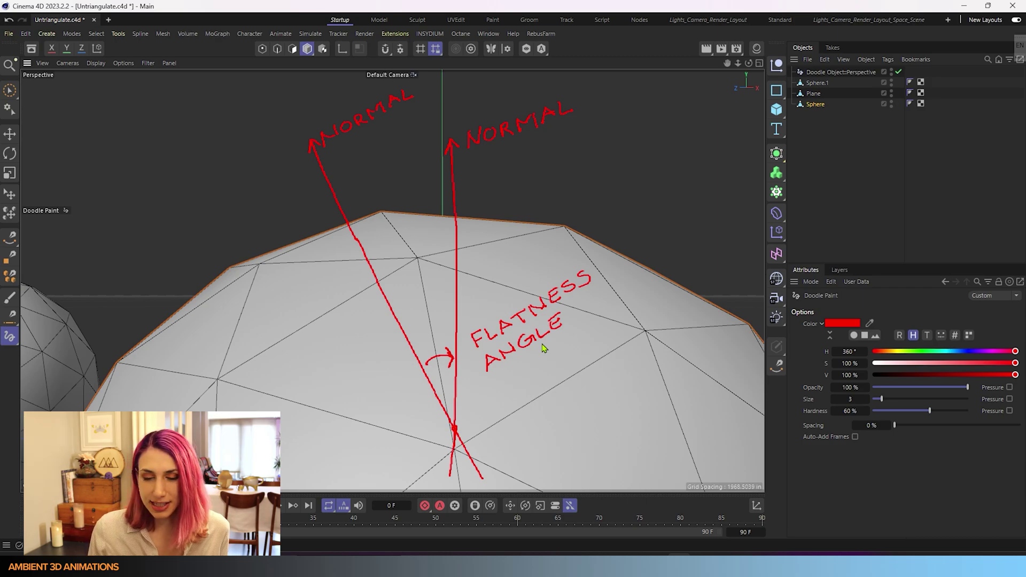
- Delete the Doodle sketch, make the Sphere active and frame it in the viewport
{"action": "left_click", "coordinate": [870, 74]}
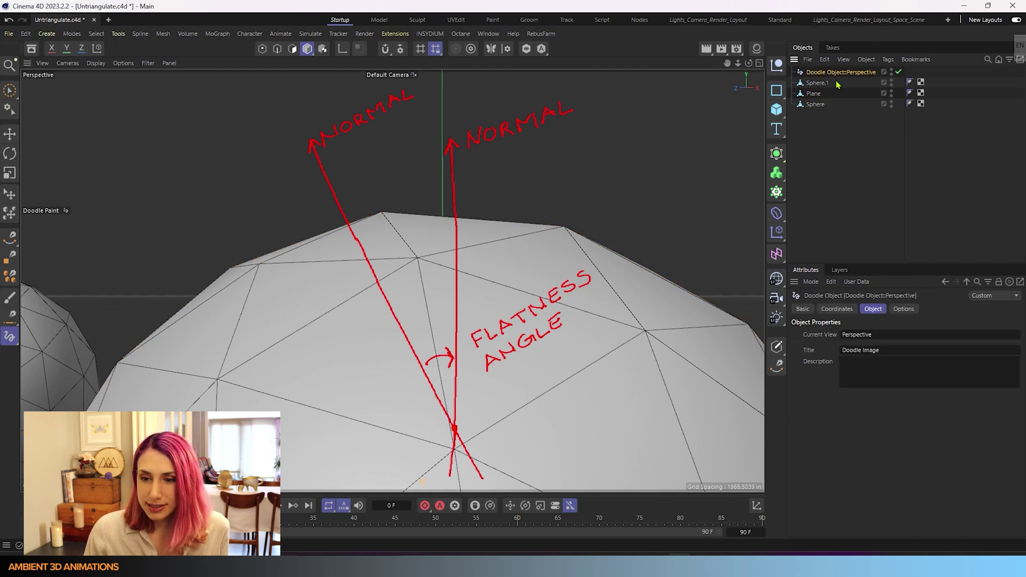
{"action": "key", "text": "Delete"}
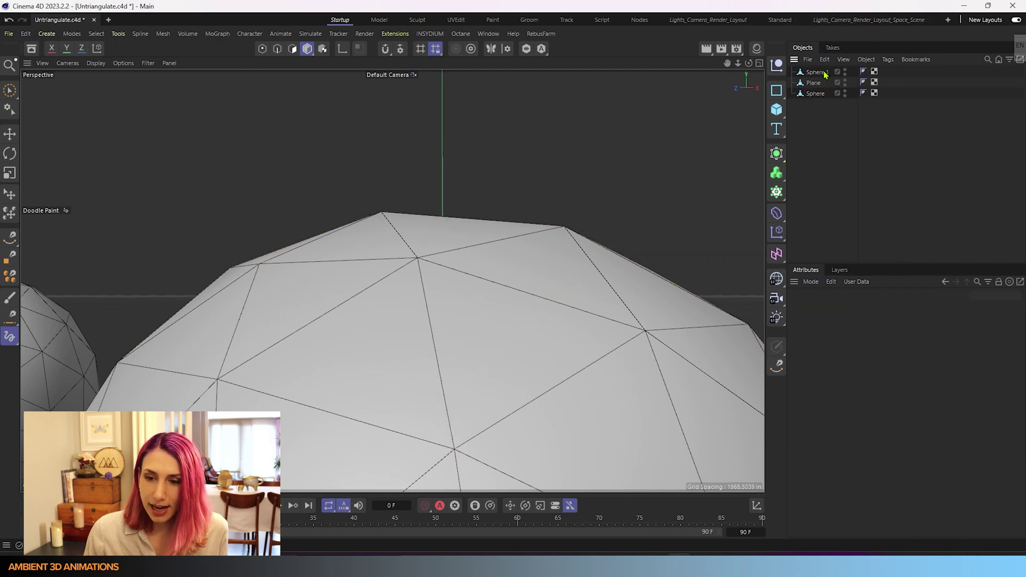
{"action": "left_click", "coordinate": [816, 94]}
{"action": "key", "text": "s"}
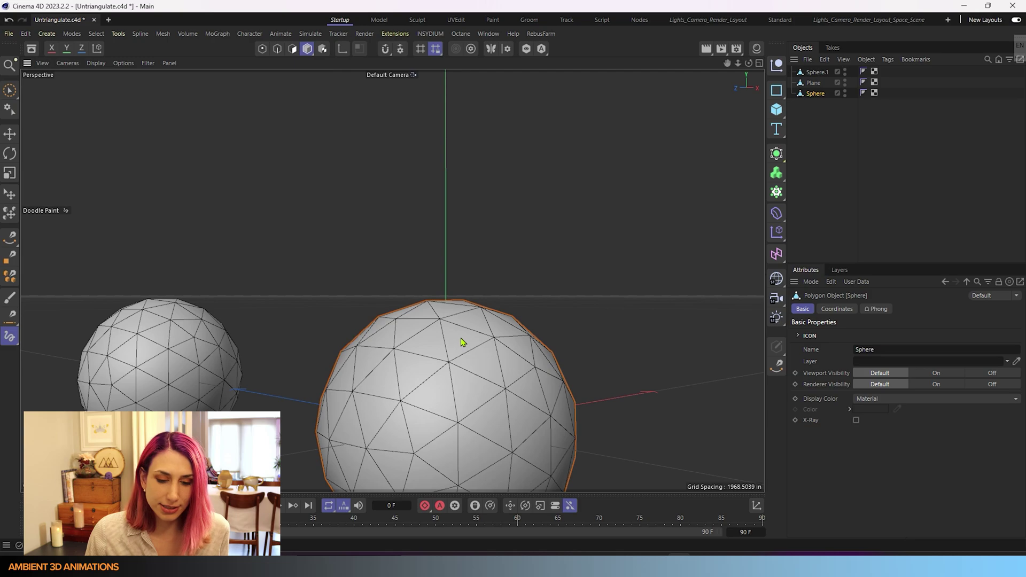
{"action": "middle_click_drag", "start_coordinate": [463, 343], "coordinate": [428, 202], "text": "alt"}
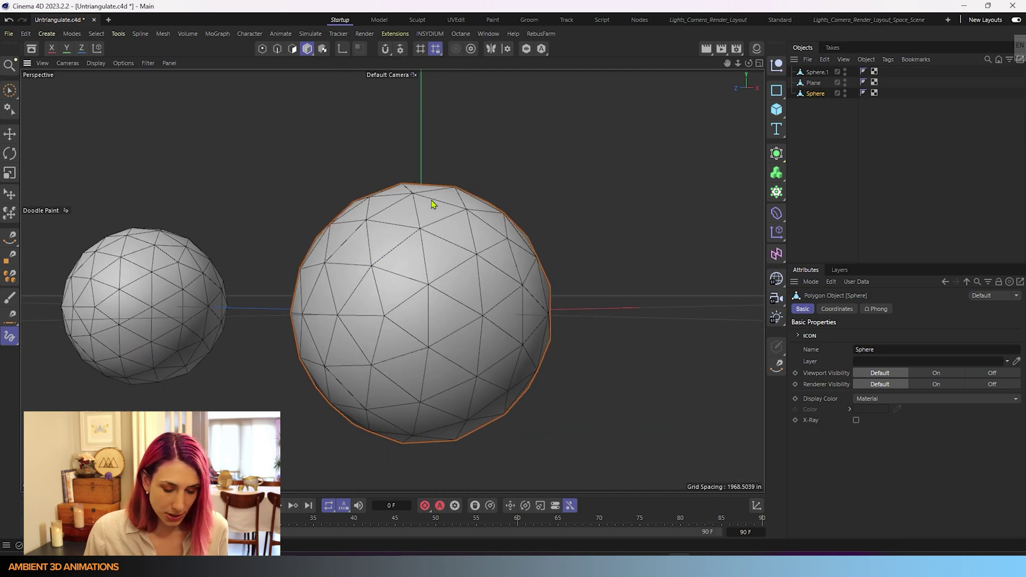
- Start Untriangulate on the sphere with Create N-gon off and flatness angle at 180°
{"action": "right_click", "coordinate": [433, 204]}
{"action": "left_click", "coordinate": [434, 215]}
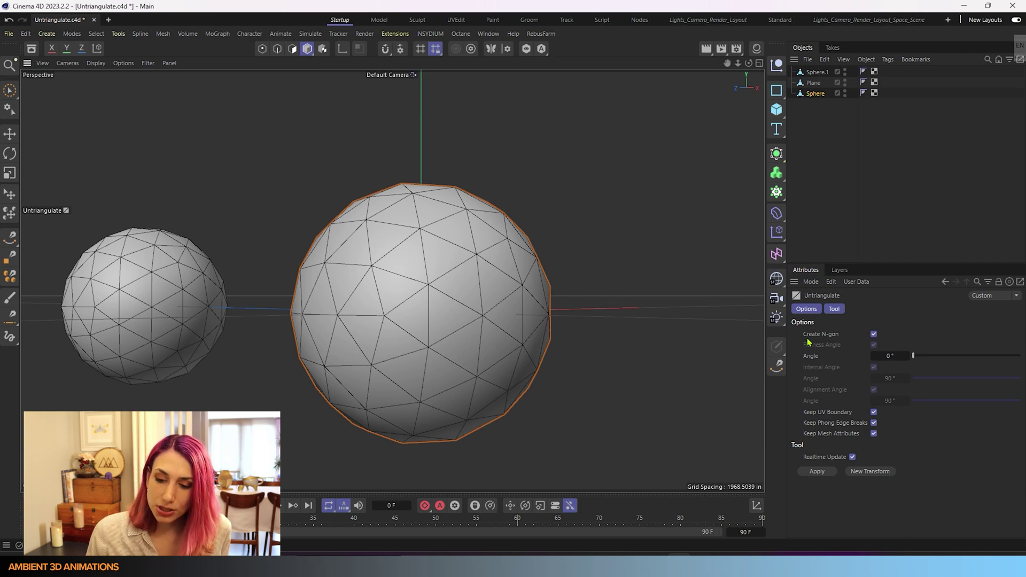
{"action": "left_click", "coordinate": [874, 335]}
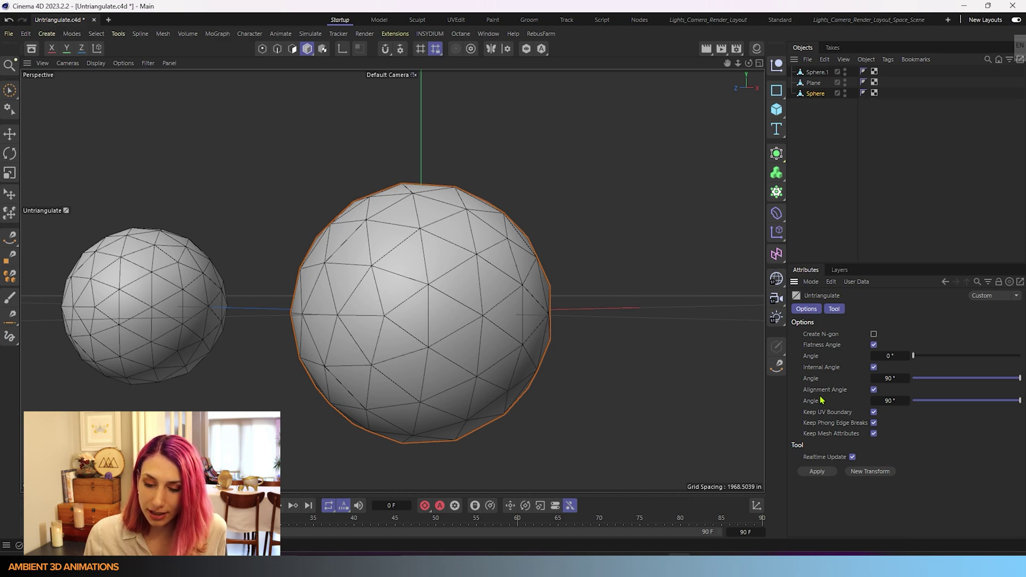
{"action": "left_click_drag", "start_coordinate": [913, 355], "coordinate": [1021, 355]}
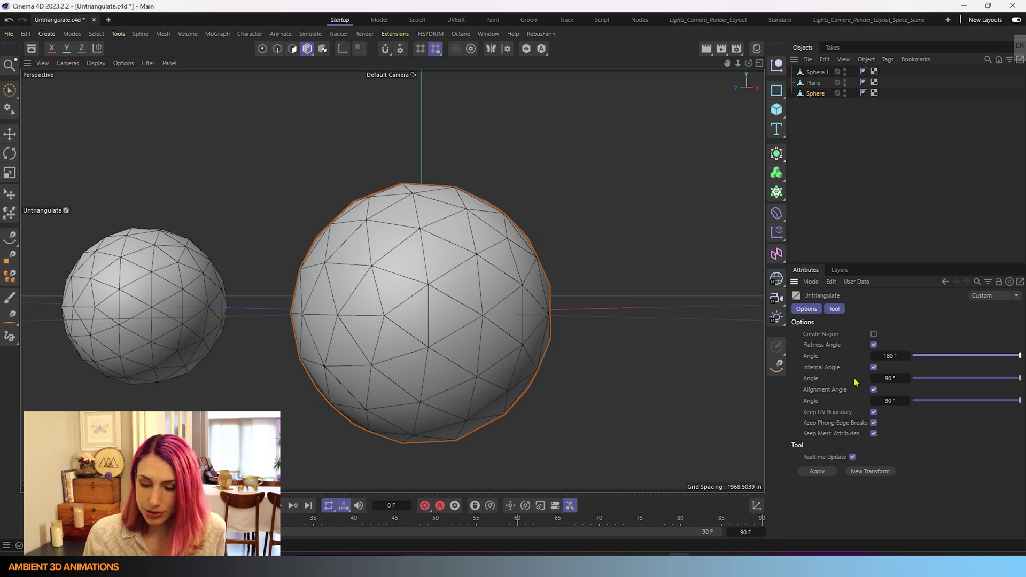
- Apply Untriangulate, try lower angle limits, then restore internal 90°, alignment 90° and flatness 180°
{"action": "left_click", "coordinate": [818, 472]}
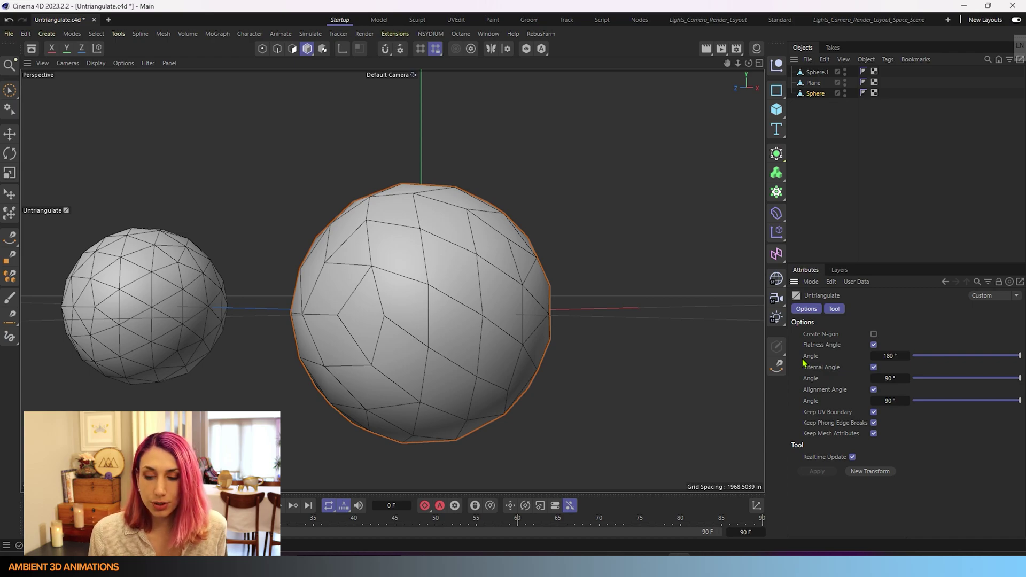
{"action": "left_click_drag", "start_coordinate": [1020, 401], "coordinate": [931, 405]}
{"action": "left_click_drag", "start_coordinate": [1020, 378], "coordinate": [949, 379]}
{"action": "left_click_drag", "start_coordinate": [1019, 356], "coordinate": [905, 369]}
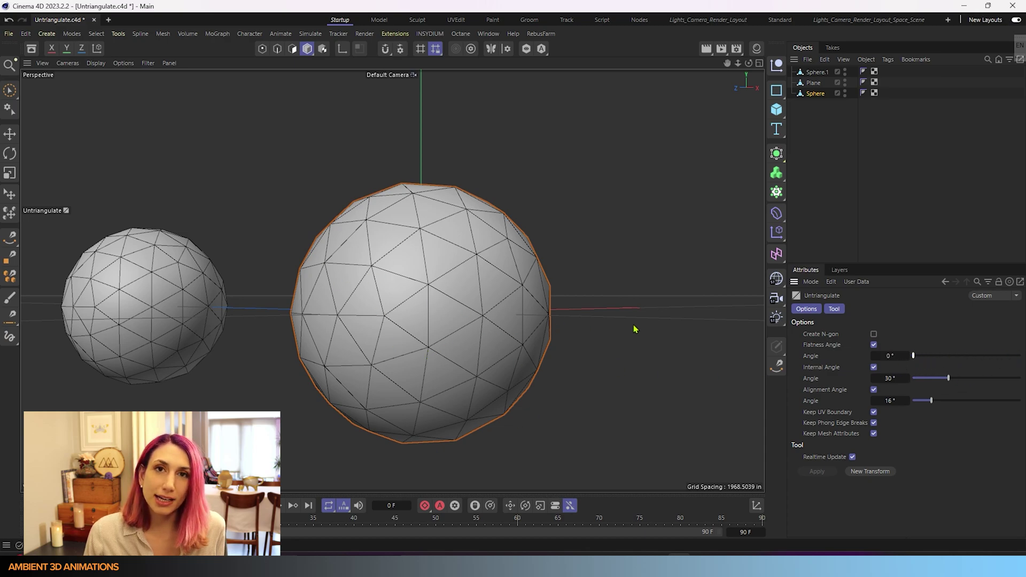
{"action": "left_click_drag", "start_coordinate": [934, 402], "coordinate": [1020, 402]}
{"action": "left_click_drag", "start_coordinate": [962, 379], "coordinate": [1021, 378]}
{"action": "left_click_drag", "start_coordinate": [902, 355], "coordinate": [1019, 372]}
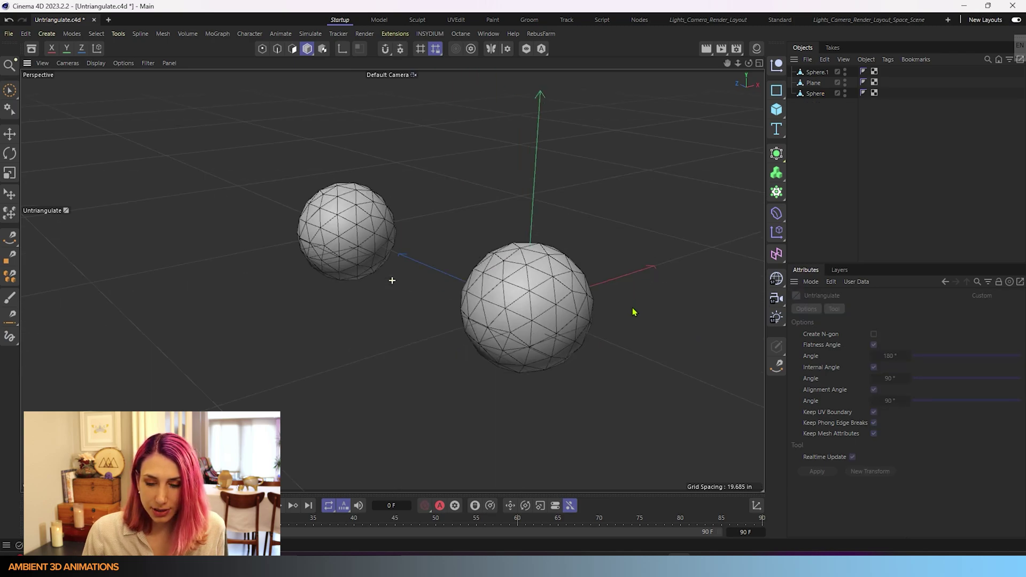
- Pan, orbit and zoom close onto the plane, select Plane and orbit around its centre vertex
{"action": "middle_click_drag", "start_coordinate": [648, 313], "coordinate": [460, 225], "text": "alt"}
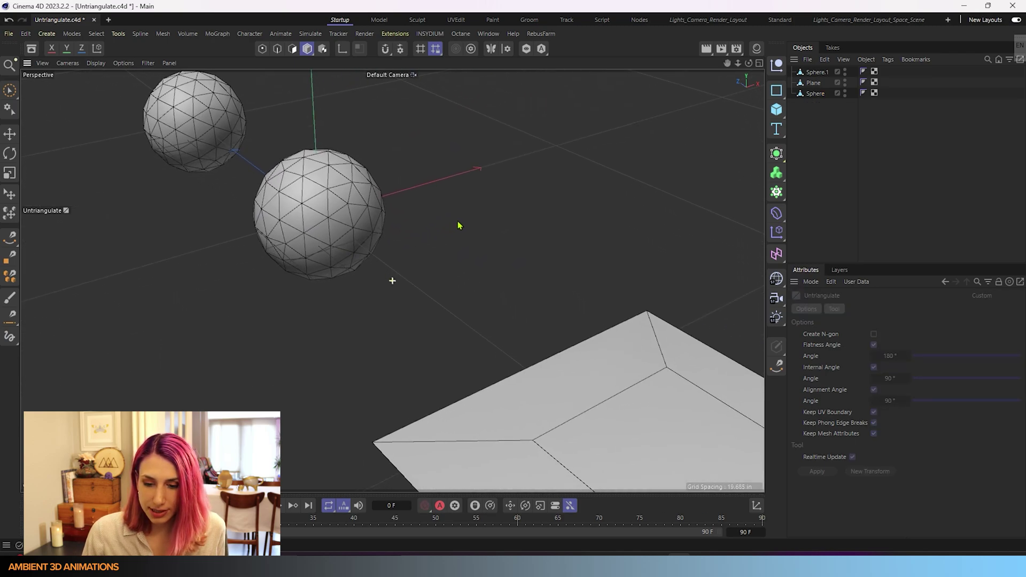
{"action": "scroll", "coordinate": [597, 322], "scroll_direction": "down", "scroll_amount": 3}
{"action": "left_click_drag", "start_coordinate": [597, 323], "coordinate": [724, 419], "text": "alt"}
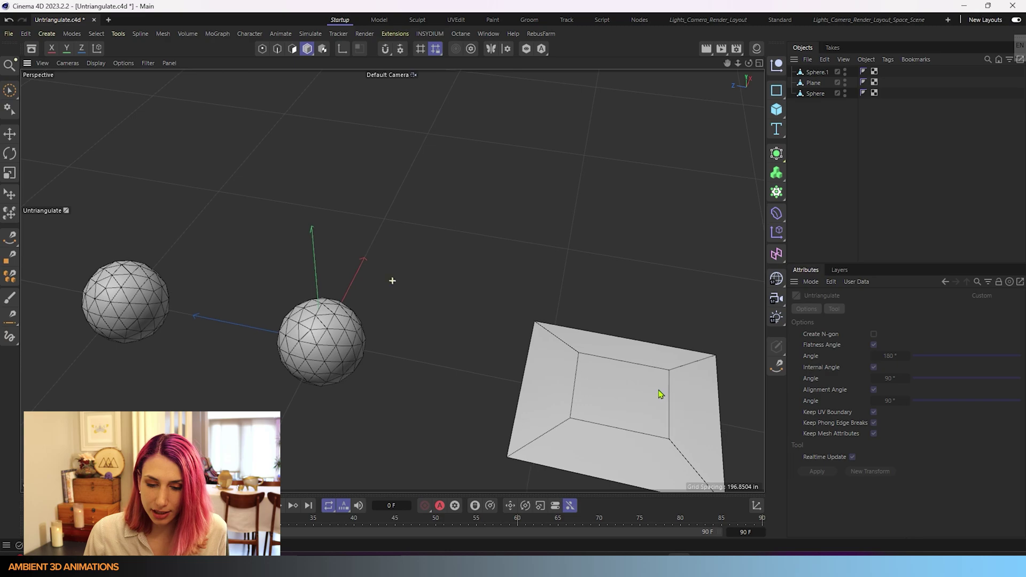
{"action": "middle_click_drag", "start_coordinate": [660, 394], "coordinate": [501, 323], "text": "alt"}
{"action": "scroll", "coordinate": [502, 323], "scroll_direction": "up", "scroll_amount": 5}
{"action": "left_click_drag", "start_coordinate": [528, 351], "coordinate": [492, 351], "text": "alt"}
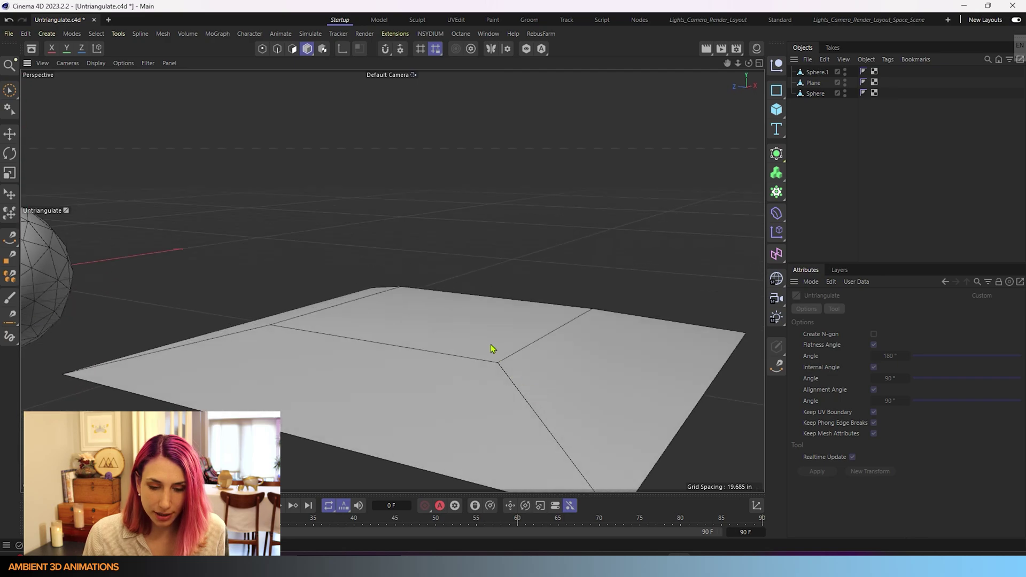
{"action": "scroll", "coordinate": [504, 339], "scroll_direction": "up", "scroll_amount": 3}
{"action": "left_click", "coordinate": [813, 83]}
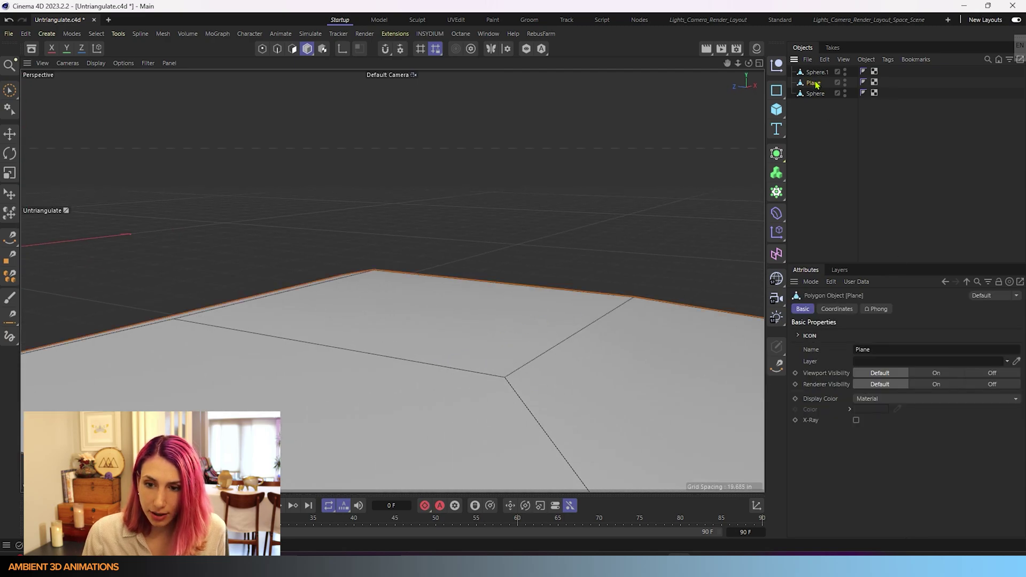
{"action": "left_click_drag", "start_coordinate": [502, 347], "coordinate": [433, 316], "text": "alt"}
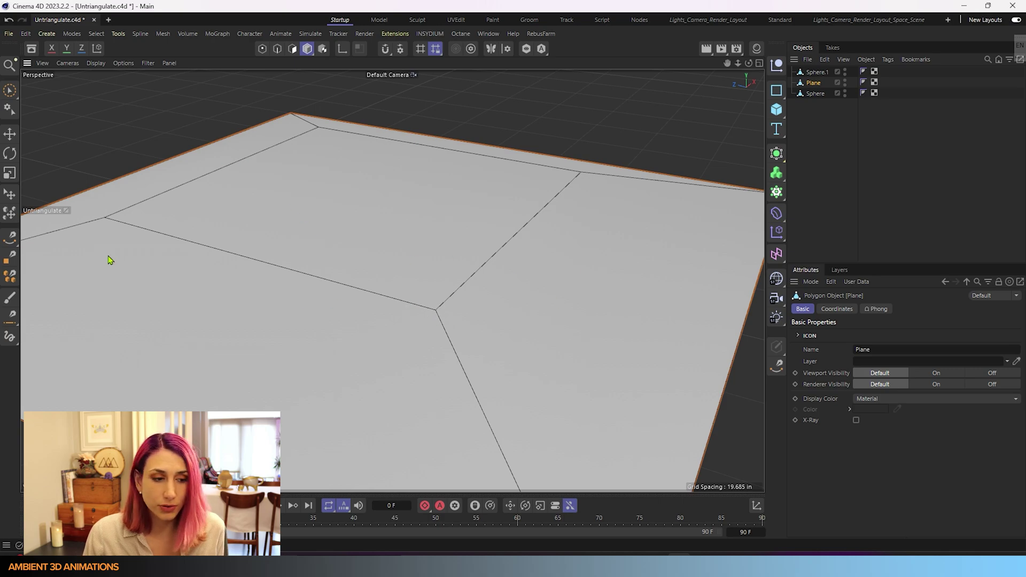
- With Doodle Paint, draw red lines along two crossing plane edges plus curved angle arrows, then begin the label
{"action": "left_click", "coordinate": [10, 337]}
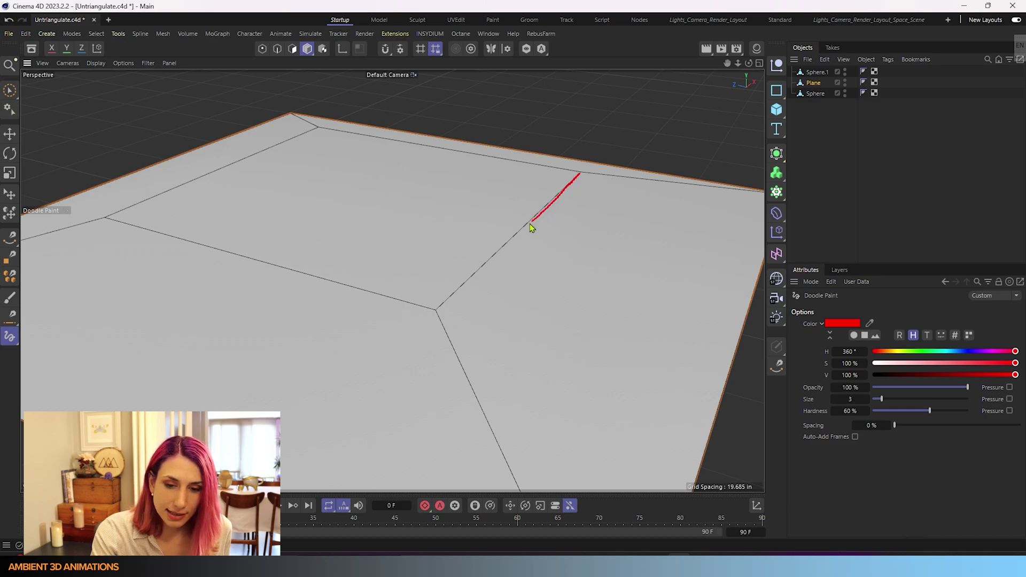
{"action": "left_click_drag", "start_coordinate": [531, 225], "coordinate": [470, 279]}
{"action": "mouse_move", "coordinate": [439, 311]}
{"action": "left_mouse_down"}
{"action": "mouse_move", "coordinate": [337, 412]}
{"action": "mouse_move", "coordinate": [345, 422]}
{"action": "left_mouse_up"}
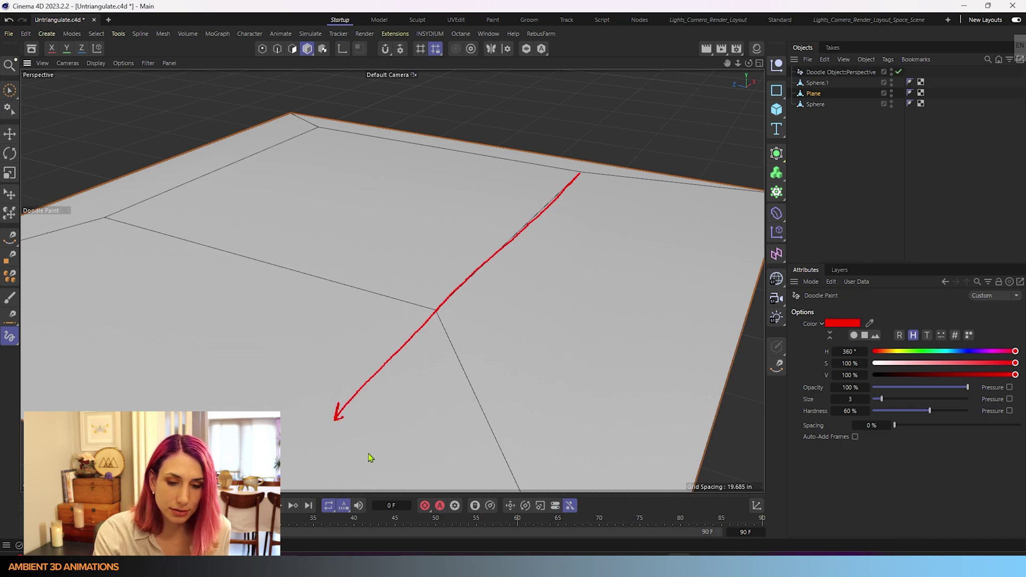
{"action": "mouse_move", "coordinate": [106, 217]}
{"action": "left_mouse_down"}
{"action": "mouse_move", "coordinate": [606, 367]}
{"action": "mouse_move", "coordinate": [596, 371]}
{"action": "mouse_move", "coordinate": [608, 368]}
{"action": "mouse_move", "coordinate": [607, 345]}
{"action": "left_mouse_up"}
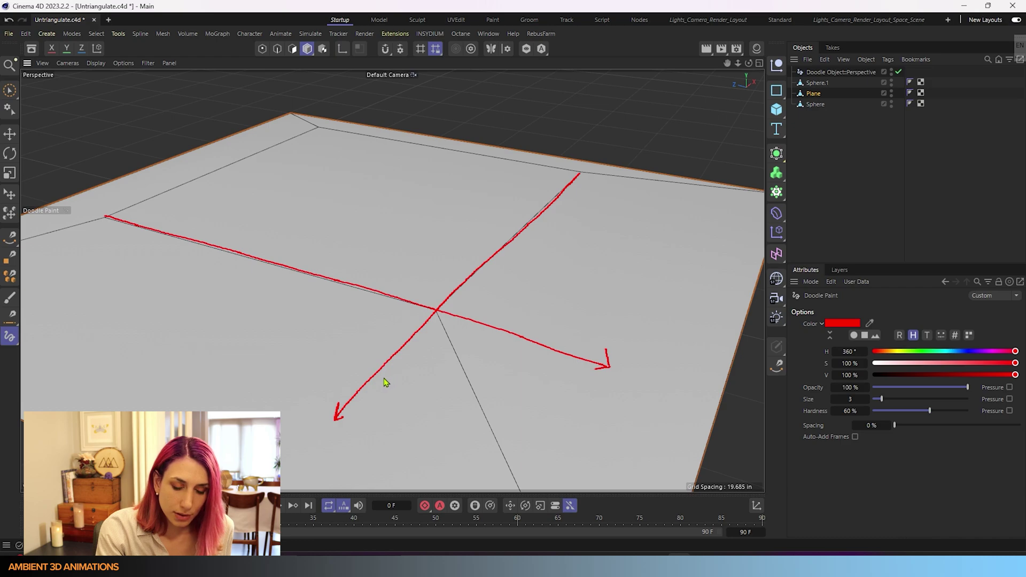
{"action": "mouse_move", "coordinate": [384, 376]}
{"action": "left_mouse_down"}
{"action": "mouse_move", "coordinate": [409, 393]}
{"action": "mouse_move", "coordinate": [465, 401]}
{"action": "left_mouse_up"}
{"action": "mouse_move", "coordinate": [525, 344]}
{"action": "left_mouse_down"}
{"action": "mouse_move", "coordinate": [481, 389]}
{"action": "mouse_move", "coordinate": [495, 390]}
{"action": "left_mouse_up"}
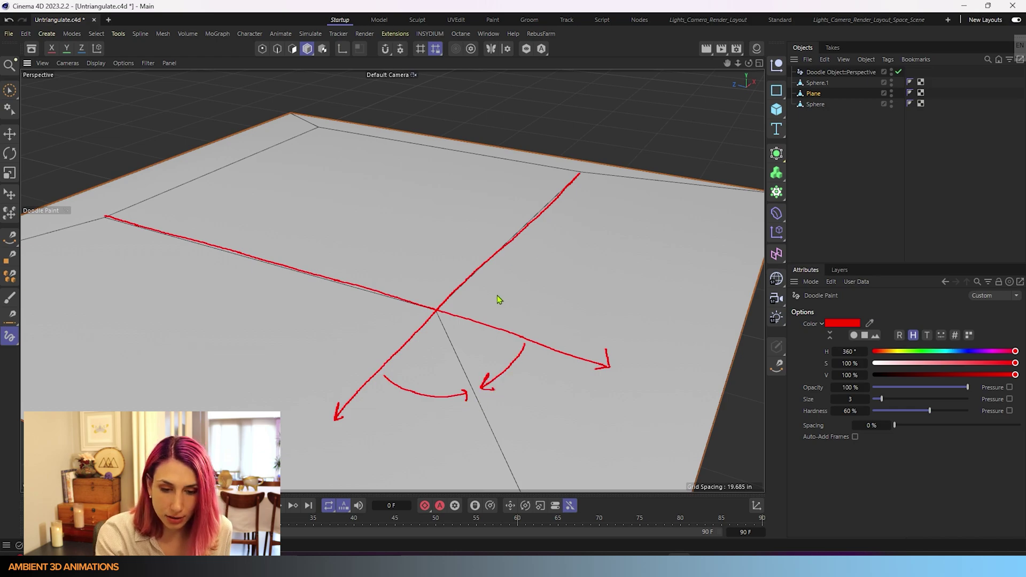
{"action": "mouse_move", "coordinate": [497, 293]}
{"action": "left_mouse_down"}
{"action": "mouse_move", "coordinate": [538, 273]}
{"action": "mouse_move", "coordinate": [557, 278]}
{"action": "mouse_move", "coordinate": [579, 261]}
{"action": "left_mouse_up"}
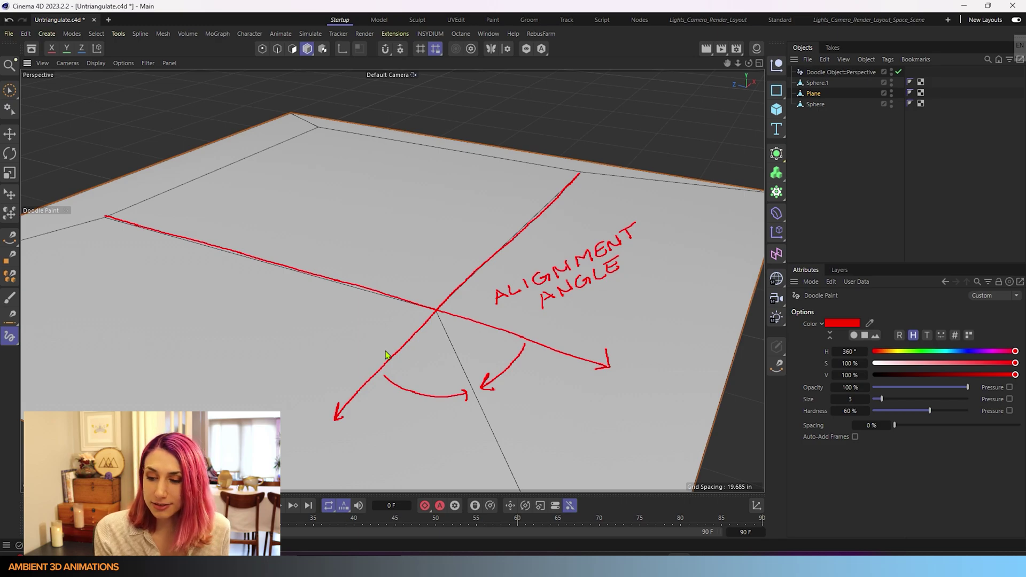
- Shift the Doodle Paint colour's hue slider to change the sketch colour from red to blue
{"action": "mouse_move", "coordinate": [1015, 352]}
{"action": "left_mouse_down"}
{"action": "mouse_move", "coordinate": [934, 355]}
{"action": "mouse_move", "coordinate": [960, 353]}
{"action": "left_mouse_up"}
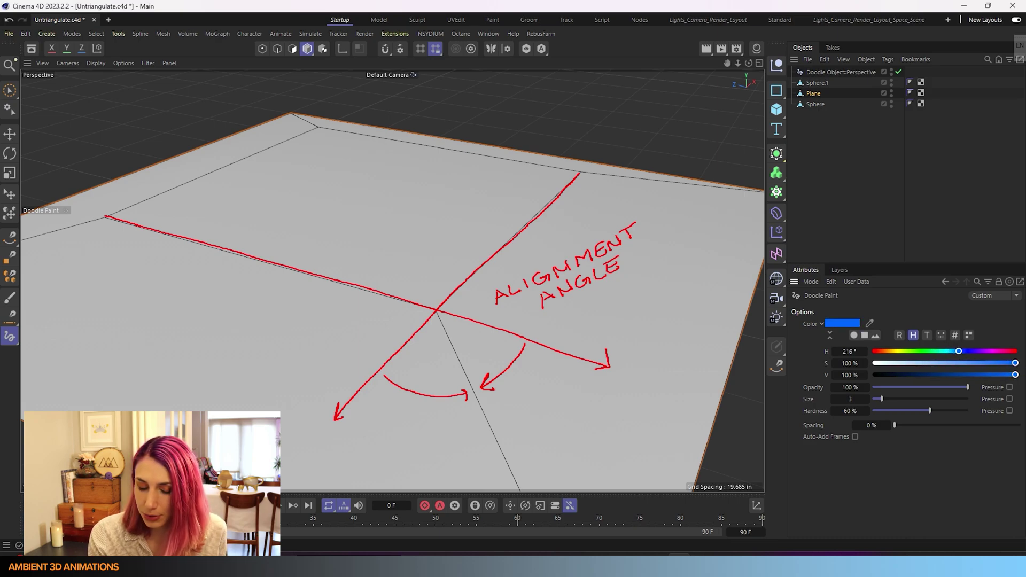
- Draw a blue curved arrow above the line crossing and handwrite INTERNAL ANGLE above it
{"action": "mouse_move", "coordinate": [396, 290]}
{"action": "left_mouse_down"}
{"action": "mouse_move", "coordinate": [426, 271]}
{"action": "mouse_move", "coordinate": [459, 275]}
{"action": "mouse_move", "coordinate": [463, 265]}
{"action": "left_mouse_up"}
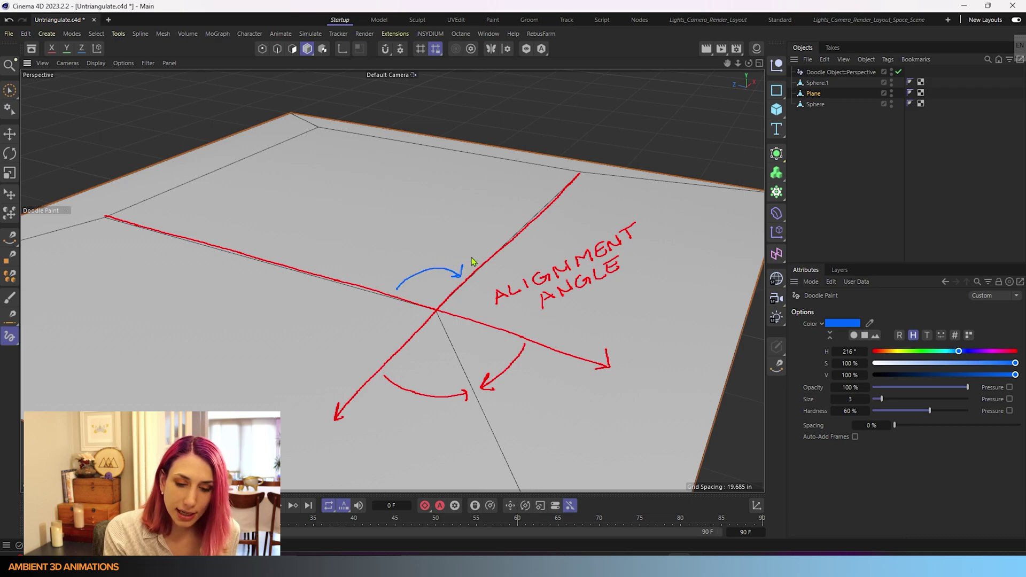
{"action": "mouse_move", "coordinate": [357, 249]}
{"action": "left_mouse_down"}
{"action": "mouse_move", "coordinate": [384, 238]}
{"action": "mouse_move", "coordinate": [454, 194]}
{"action": "mouse_move", "coordinate": [418, 237]}
{"action": "mouse_move", "coordinate": [481, 211]}
{"action": "left_mouse_up"}
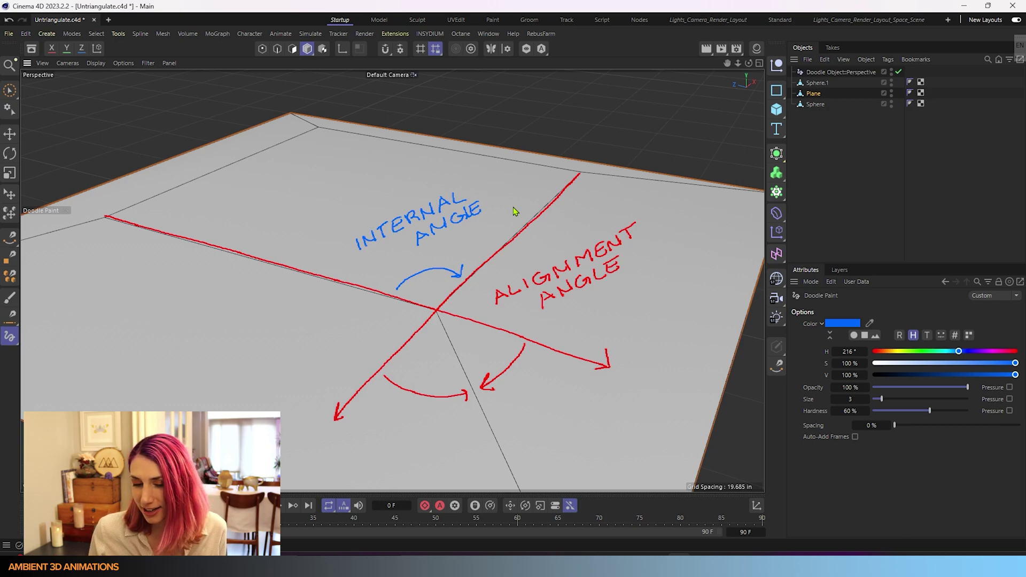
- Delete the Doodle Object holding the ALIGNMENT and INTERNAL ANGLE drawings
{"action": "left_click", "coordinate": [829, 73]}
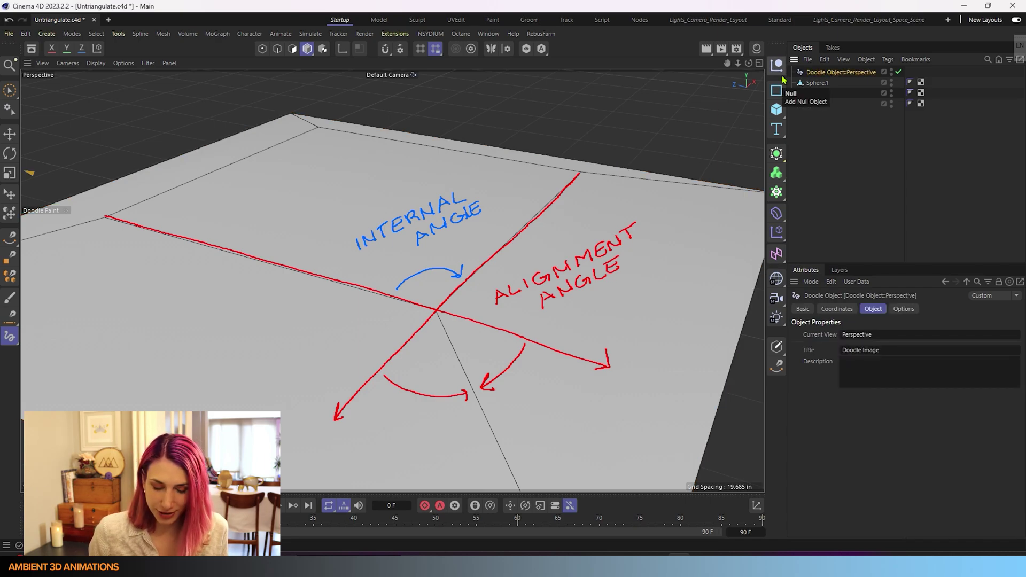
{"action": "key", "text": "Delete"}
{"action": "scroll", "coordinate": [524, 243], "scroll_direction": "down", "scroll_amount": 3}
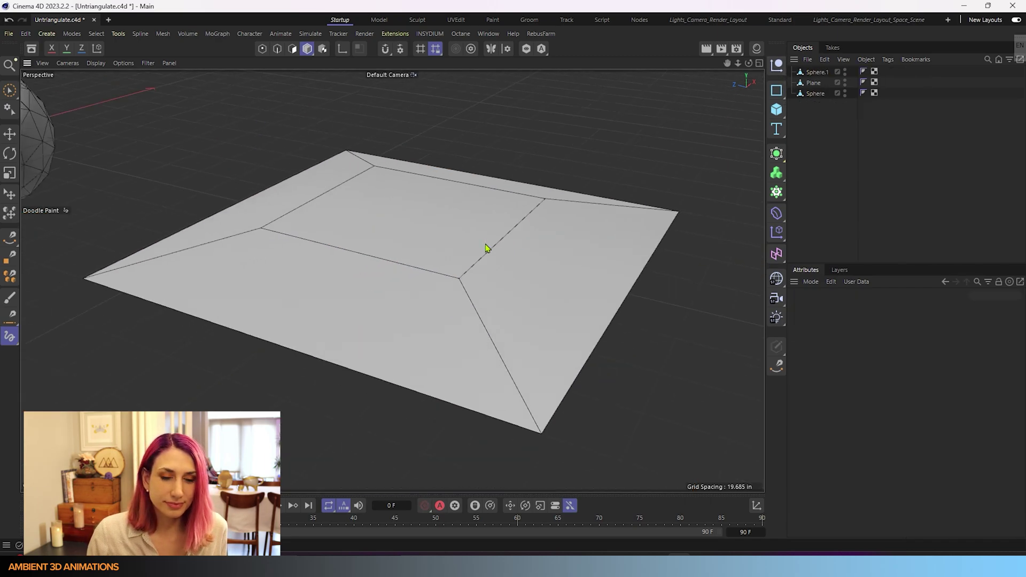
{"action": "scroll", "coordinate": [487, 248], "scroll_direction": "down", "scroll_amount": 3}
- Select and frame the triangulated sphere, bring up Untriangulate, then view the US_Truck02.FBX truck
{"action": "left_click_drag", "start_coordinate": [385, 152], "coordinate": [578, 252], "text": "alt"}
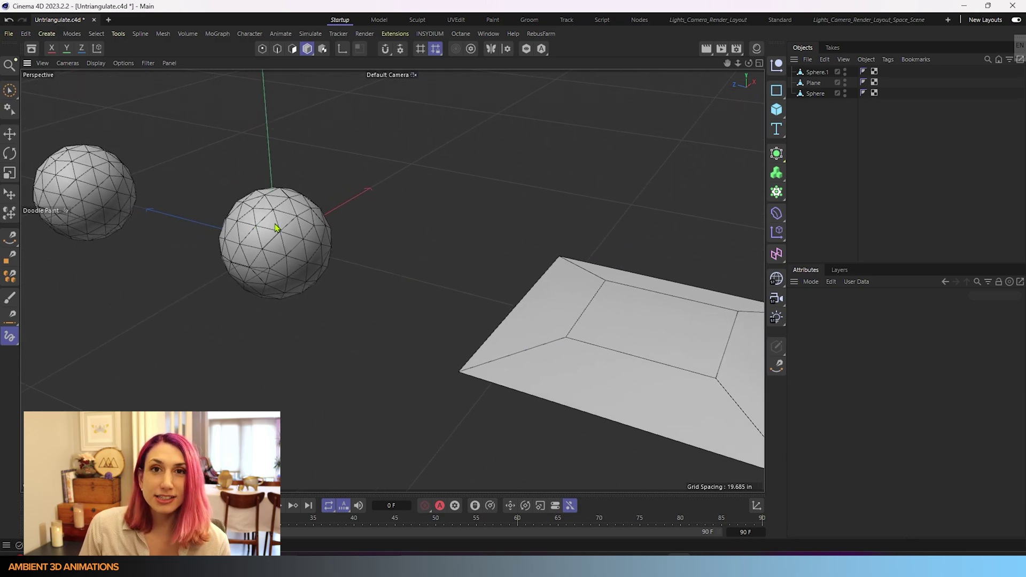
{"action": "left_click", "coordinate": [276, 228]}
{"action": "key", "text": "o"}
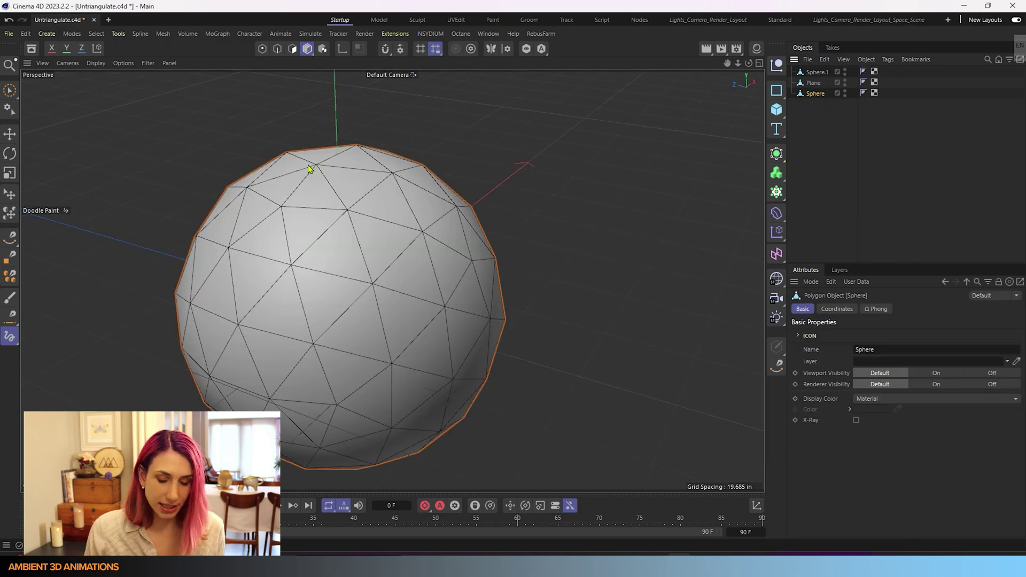
{"action": "key", "text": "u"}
{"action": "key", "text": "u"}
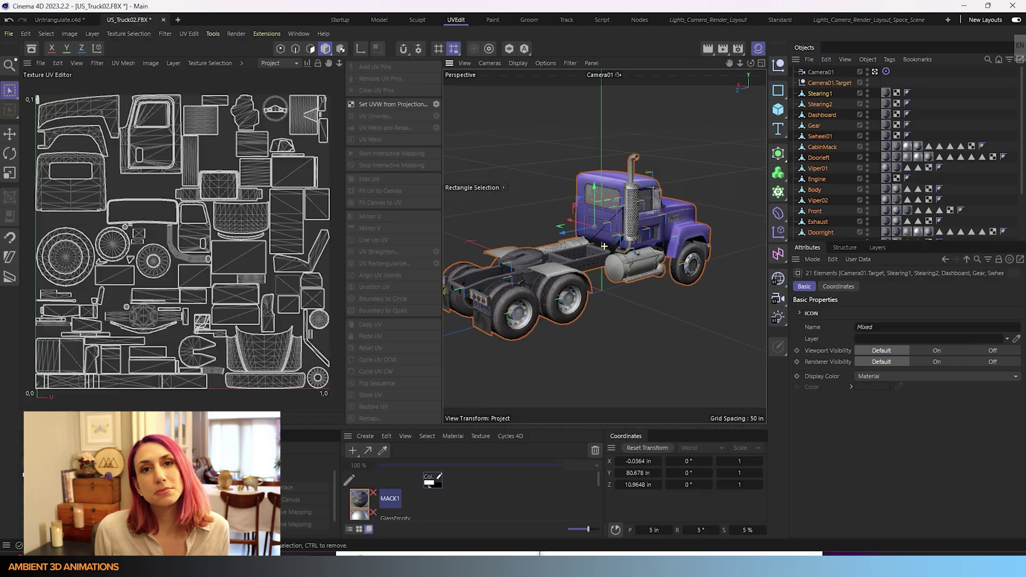
{"action": "left_click_drag", "start_coordinate": [758, 342], "coordinate": [569, 353], "text": "alt"}
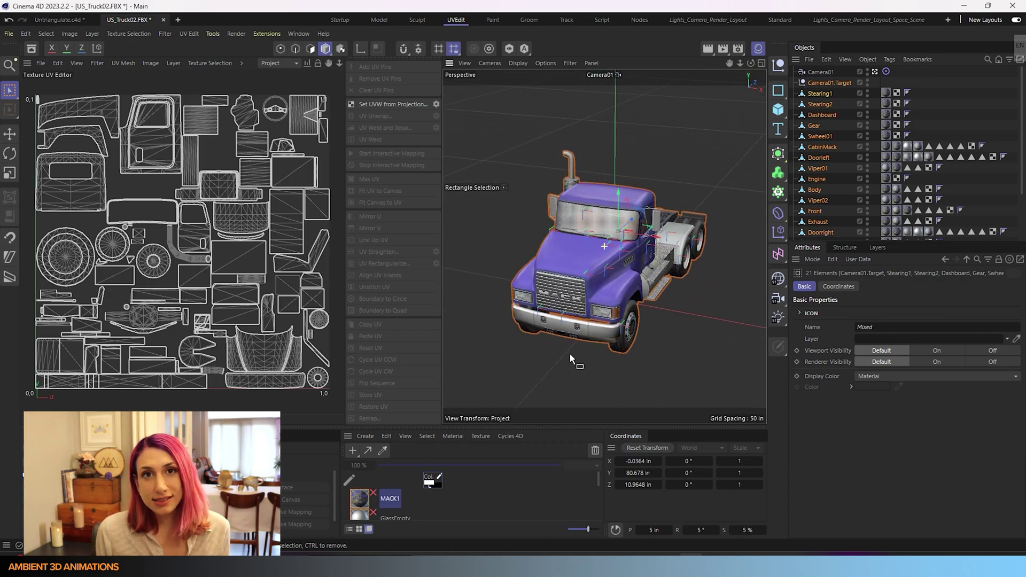
- Open the MACK1 material's Color bitmap shader and send Mackt1.jpg to an external viewer
{"action": "double_click", "coordinate": [365, 504]}
{"action": "left_click", "coordinate": [507, 306]}
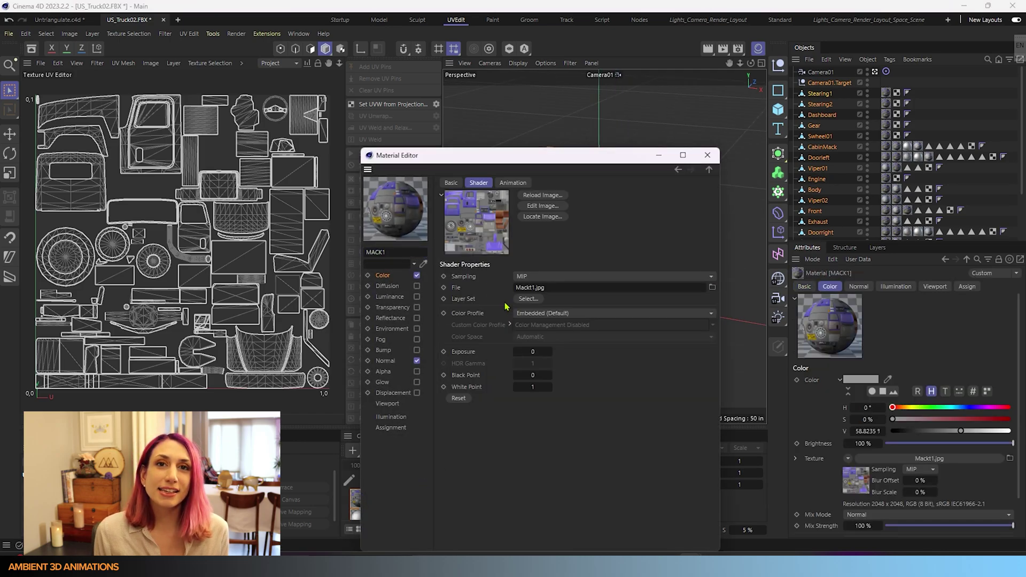
{"action": "left_click", "coordinate": [855, 484]}
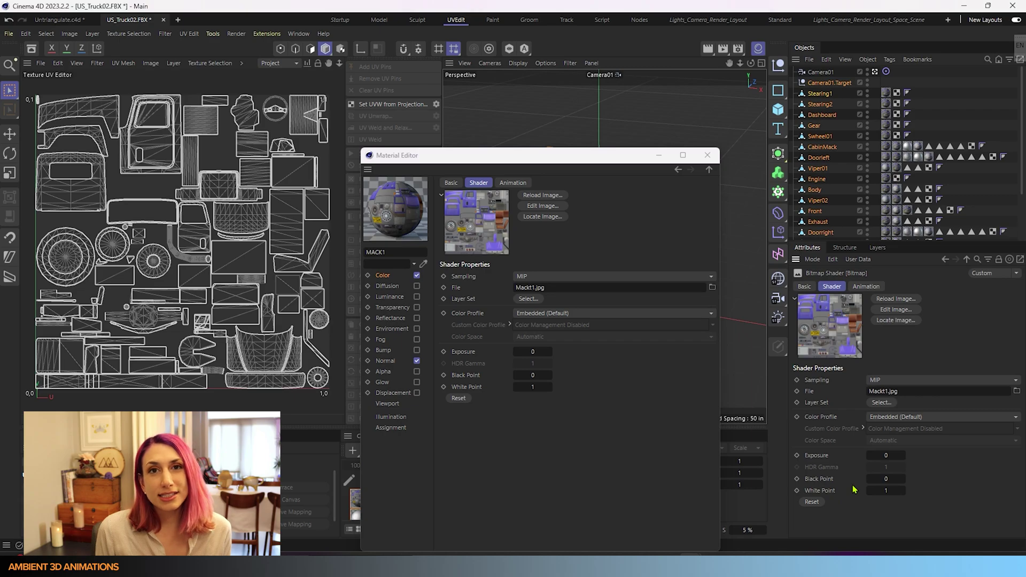
{"action": "left_click", "coordinate": [890, 312]}
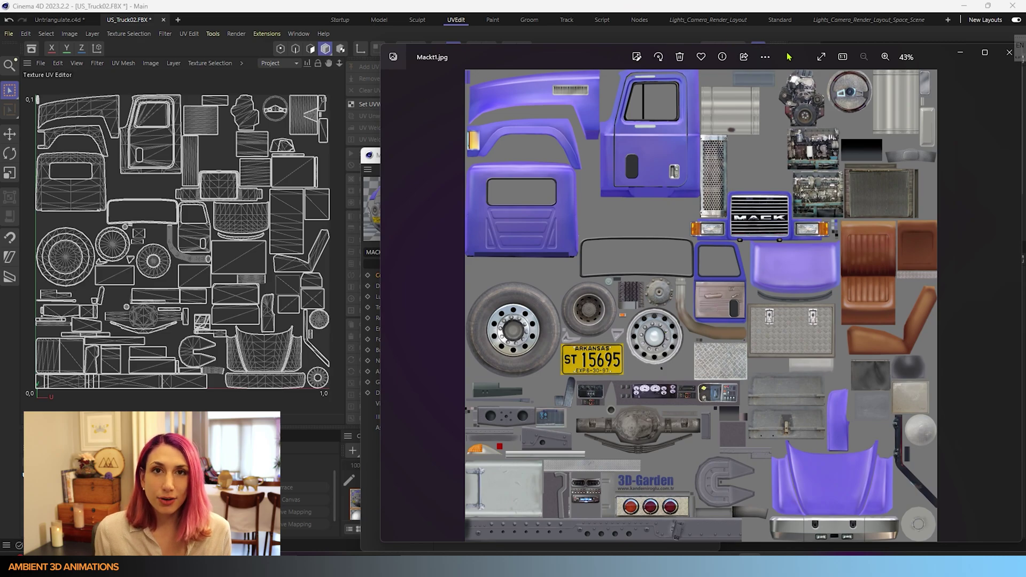
- Move the Mackt1.jpg viewer left, close the Material Editor, and narrow the viewer to show the UVs
{"action": "left_click_drag", "start_coordinate": [790, 55], "coordinate": [383, 47]}
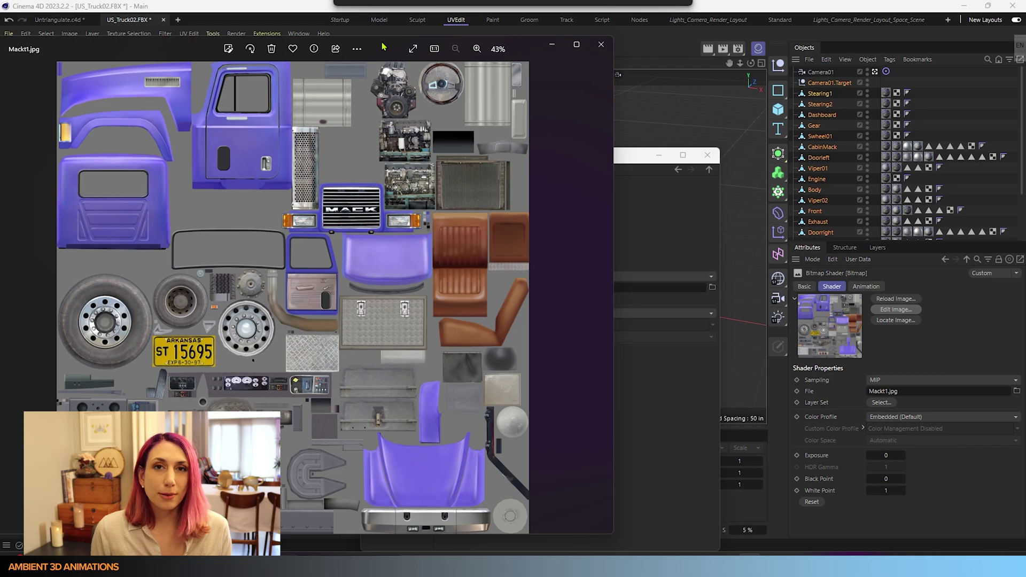
{"action": "left_click", "coordinate": [707, 159]}
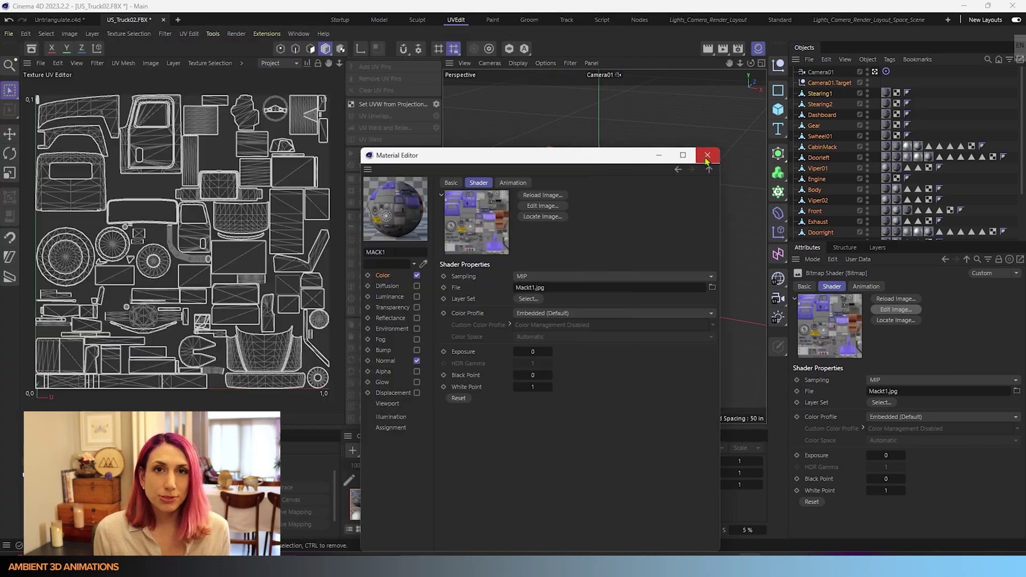
{"action": "left_click", "coordinate": [706, 160]}
{"action": "key", "text": "alt+Tab"}
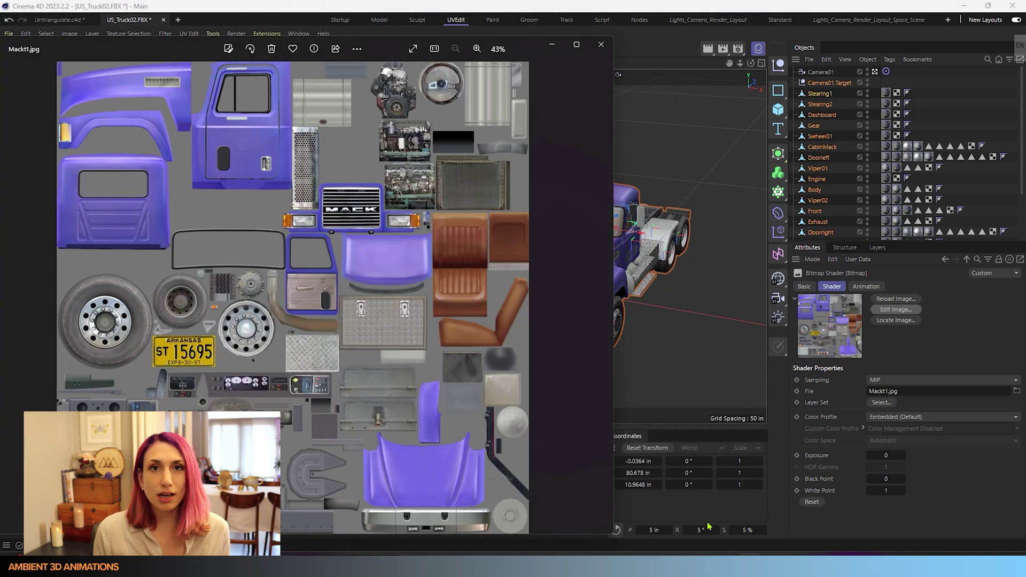
{"action": "left_click_drag", "start_coordinate": [602, 369], "coordinate": [328, 341]}
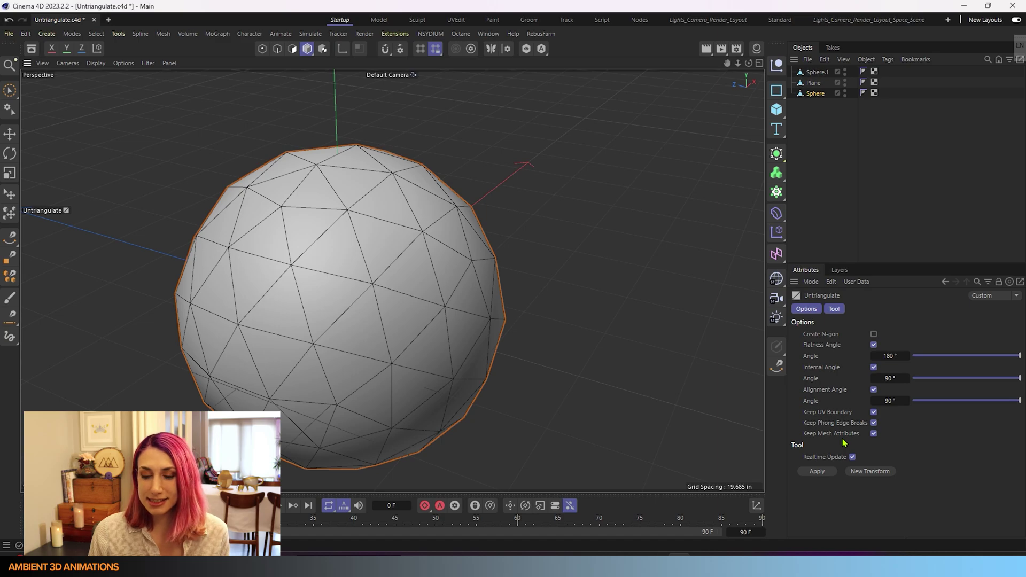
- Add a Vertex Color tag to the Sphere from Other Tags, turning it black
{"action": "right_click", "coordinate": [810, 97]}
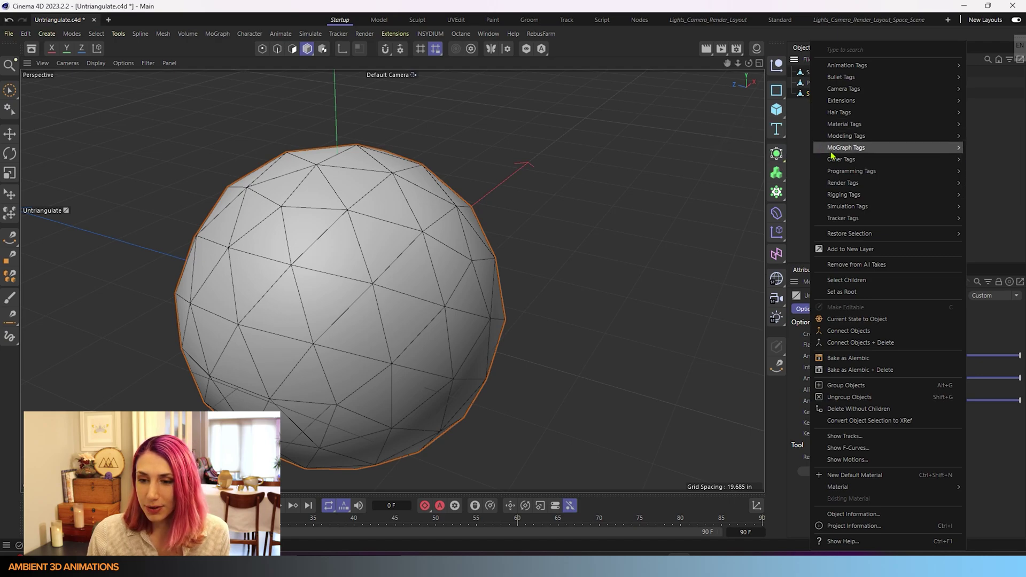
{"action": "mouse_move", "coordinate": [835, 164]}
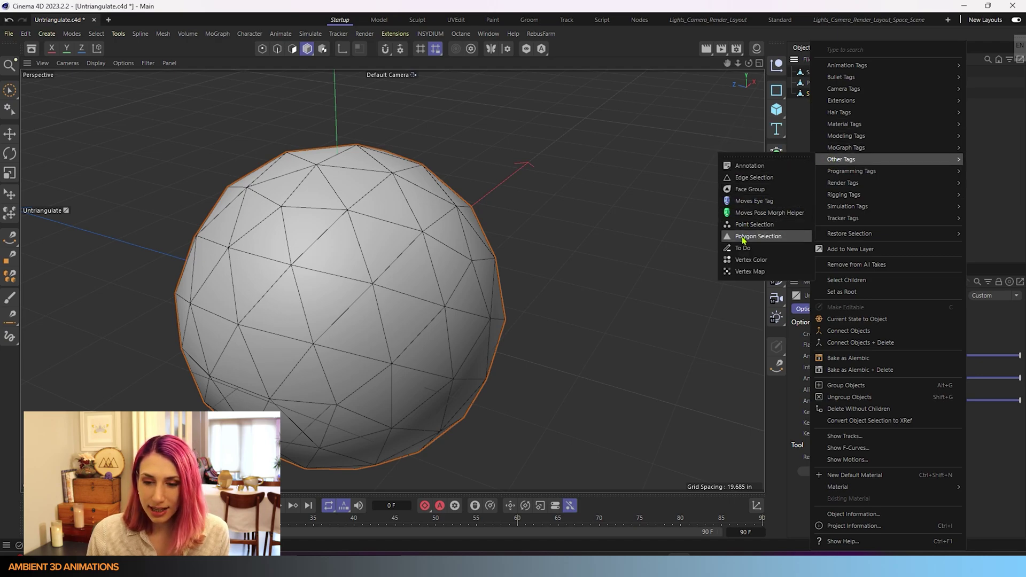
{"action": "left_click", "coordinate": [740, 264]}
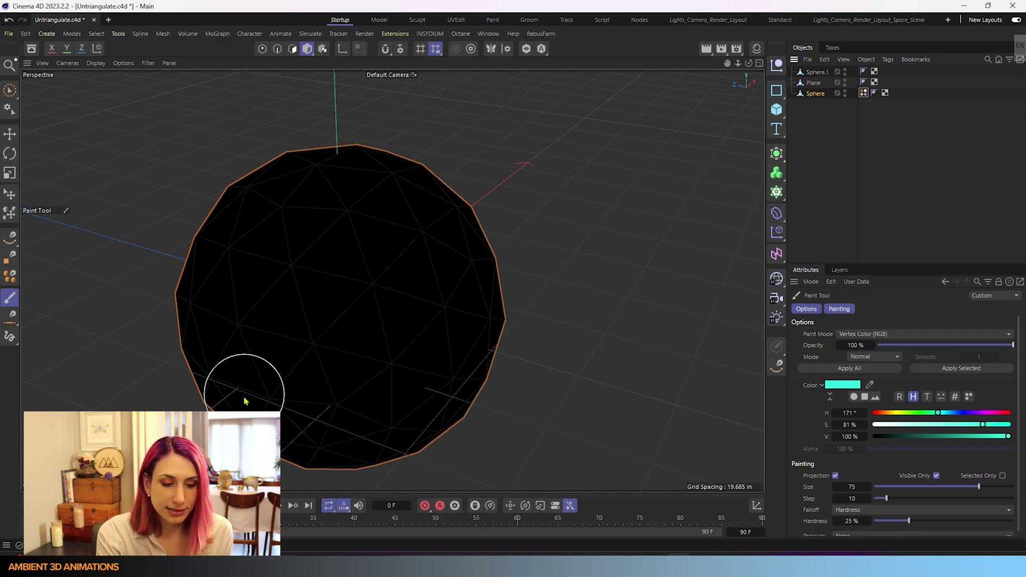
- Vertex-paint the sphere teal across the middle, purple (hue 286°) upper left, blue (hue 226°) lower right
{"action": "mouse_move", "coordinate": [245, 401]}
{"action": "left_mouse_down"}
{"action": "mouse_move", "coordinate": [451, 232]}
{"action": "mouse_move", "coordinate": [266, 396]}
{"action": "mouse_move", "coordinate": [559, 197]}
{"action": "left_mouse_up"}
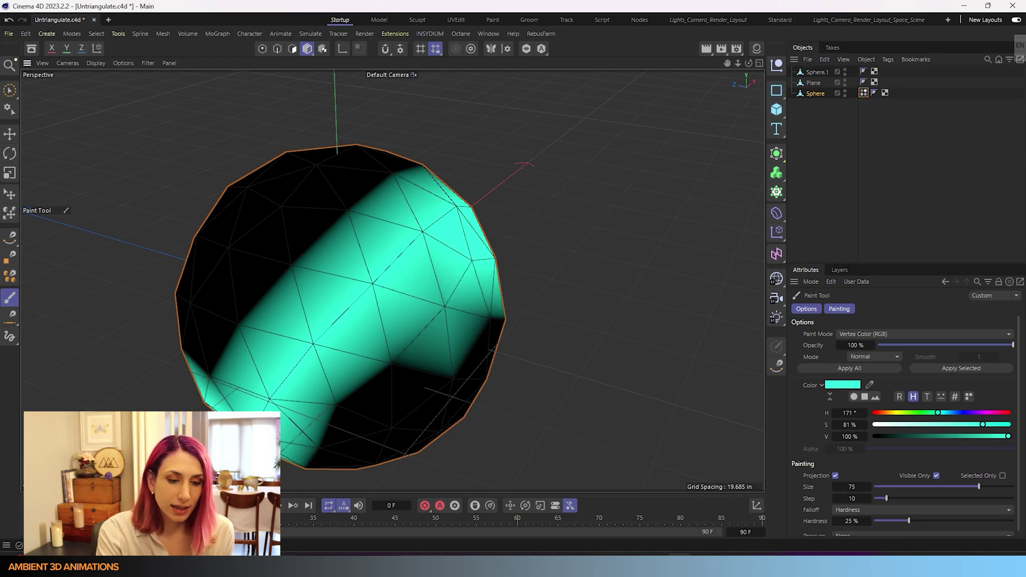
{"action": "mouse_move", "coordinate": [447, 202]}
{"action": "left_mouse_down"}
{"action": "mouse_move", "coordinate": [230, 366]}
{"action": "mouse_move", "coordinate": [476, 167]}
{"action": "left_mouse_up"}
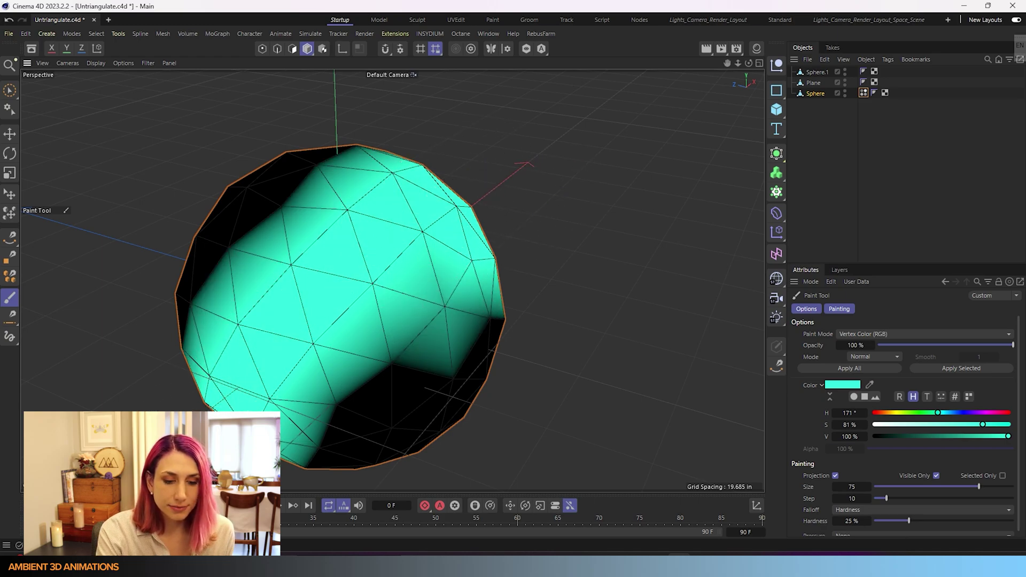
{"action": "left_click_drag", "start_coordinate": [938, 413], "coordinate": [980, 412]}
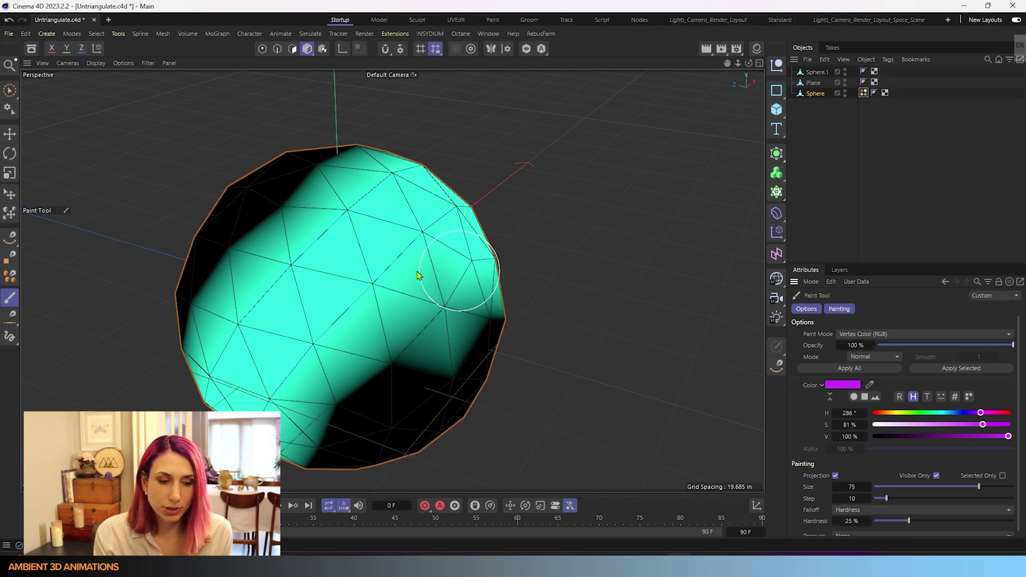
{"action": "mouse_move", "coordinate": [177, 342]}
{"action": "left_mouse_down"}
{"action": "mouse_move", "coordinate": [211, 240]}
{"action": "mouse_move", "coordinate": [248, 229]}
{"action": "left_mouse_up"}
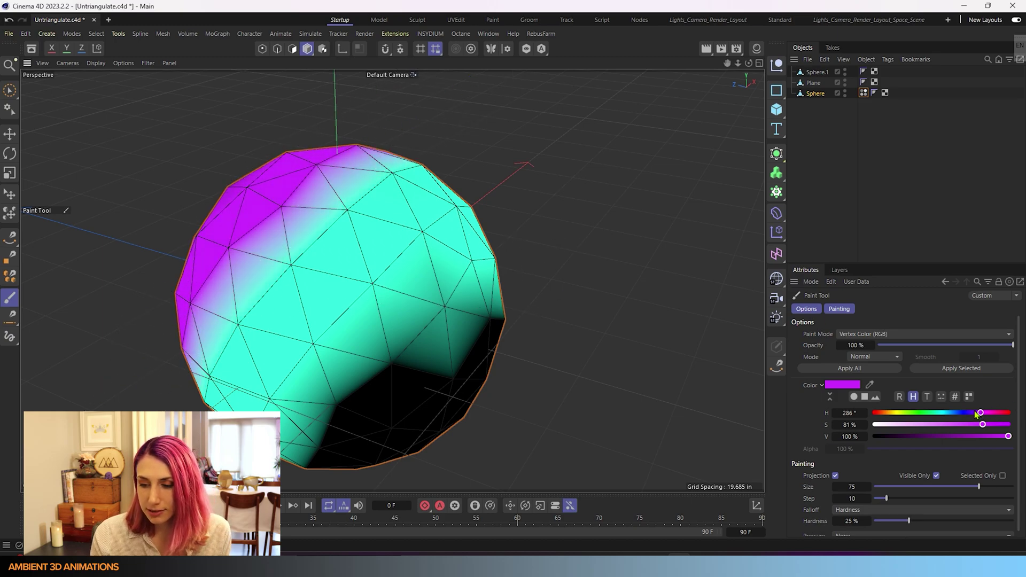
{"action": "mouse_move", "coordinate": [981, 413]}
{"action": "left_mouse_down"}
{"action": "mouse_move", "coordinate": [917, 413]}
{"action": "mouse_move", "coordinate": [1002, 425]}
{"action": "left_mouse_up"}
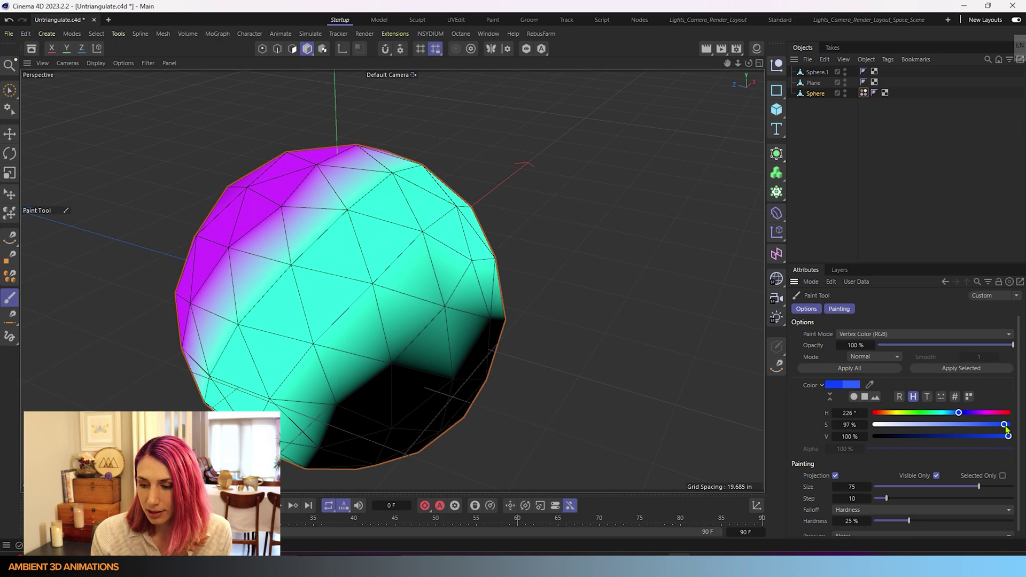
{"action": "mouse_move", "coordinate": [342, 428]}
{"action": "left_mouse_down"}
{"action": "mouse_move", "coordinate": [363, 404]}
{"action": "mouse_move", "coordinate": [323, 435]}
{"action": "mouse_move", "coordinate": [483, 357]}
{"action": "mouse_move", "coordinate": [556, 351]}
{"action": "left_mouse_up"}
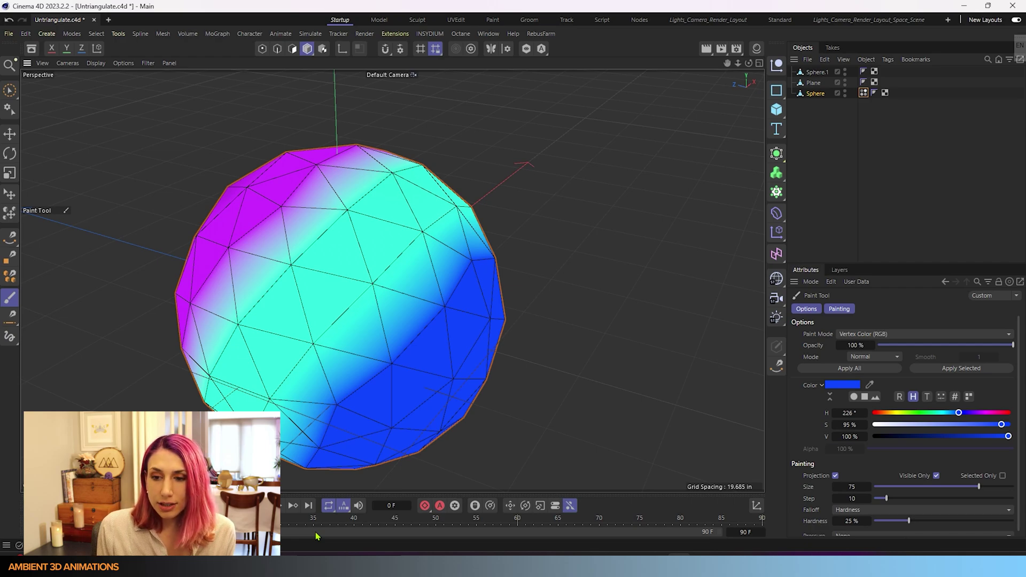
- Inspect the Vertex Color tag's settings, then reselect the Sphere object to show its properties
{"action": "left_click", "coordinate": [864, 94]}
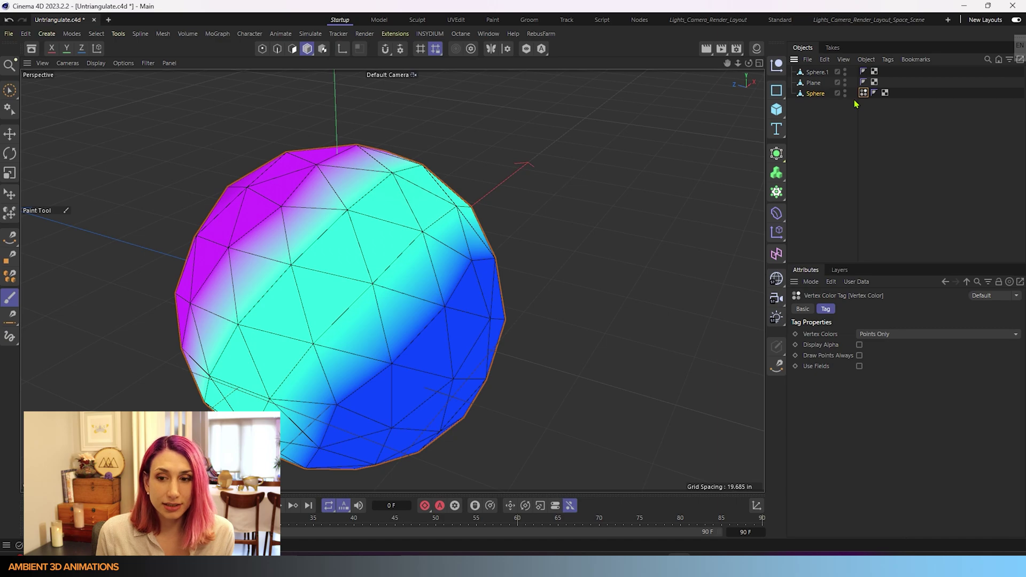
{"action": "left_click", "coordinate": [814, 95]}
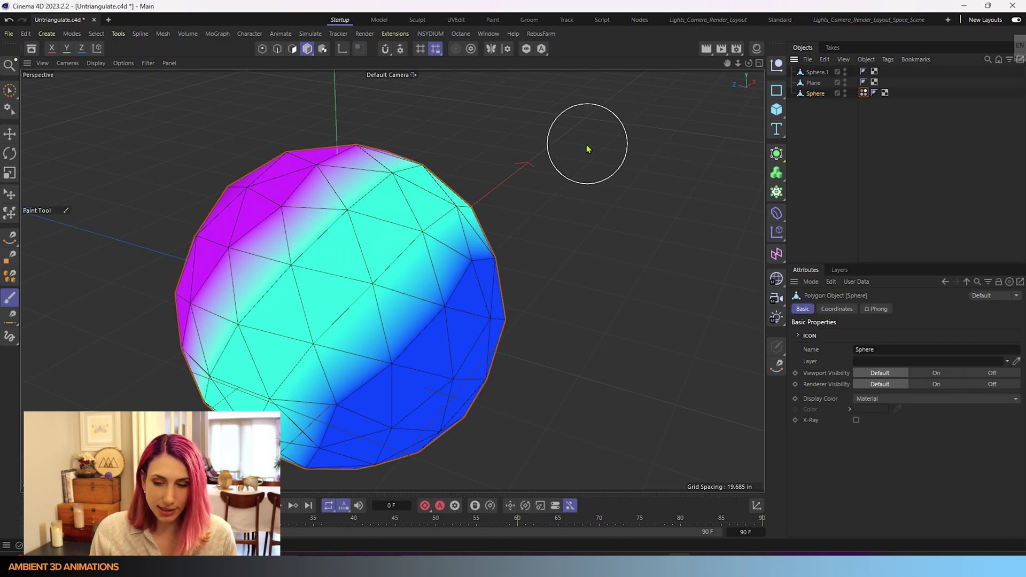
- Apply Untriangulate with Keep Mesh Attributes on, merging the sphere's triangles into quads
{"action": "key", "text": "u"}
{"action": "key", "text": "u"}
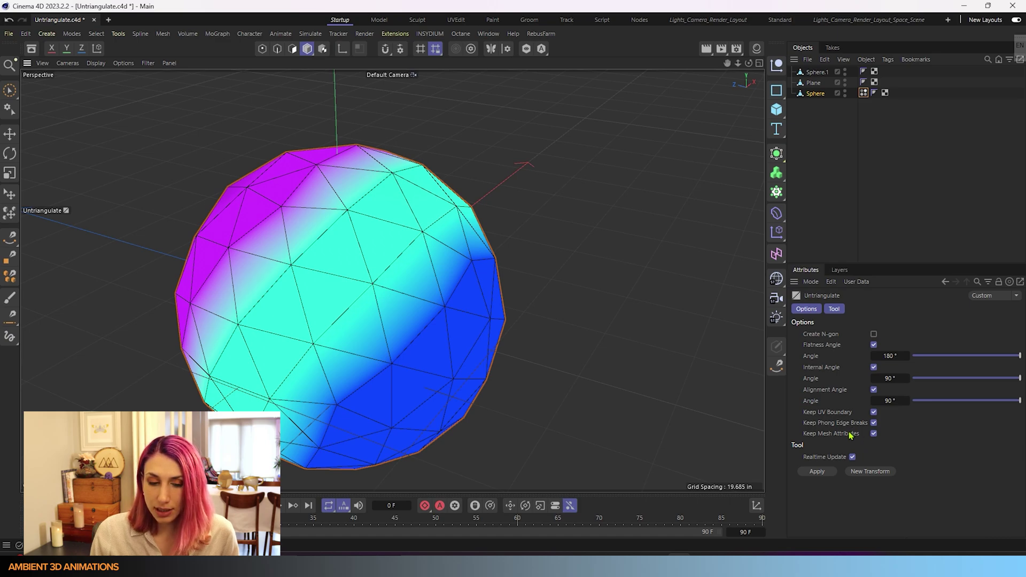
{"action": "left_click", "coordinate": [822, 472]}
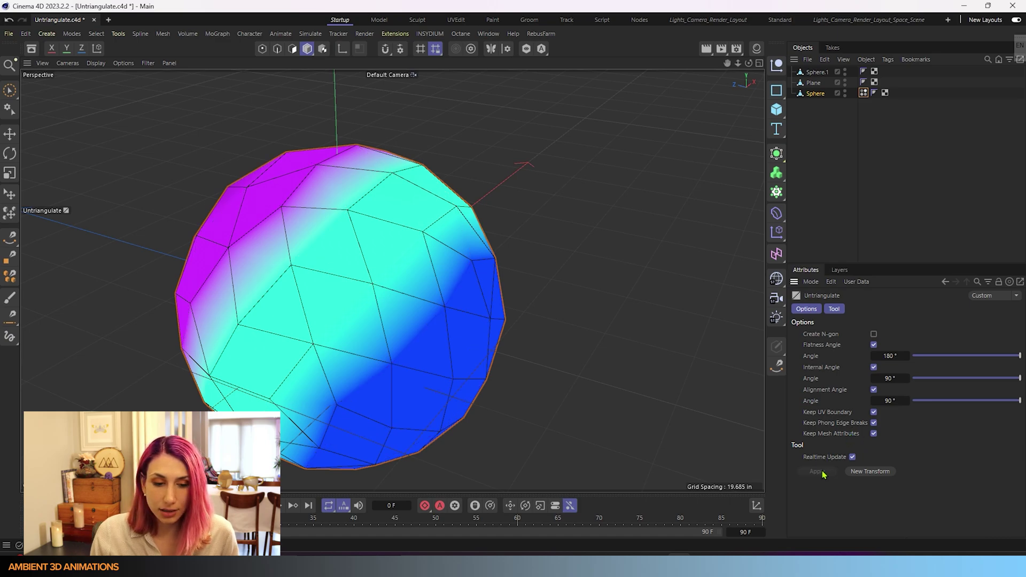